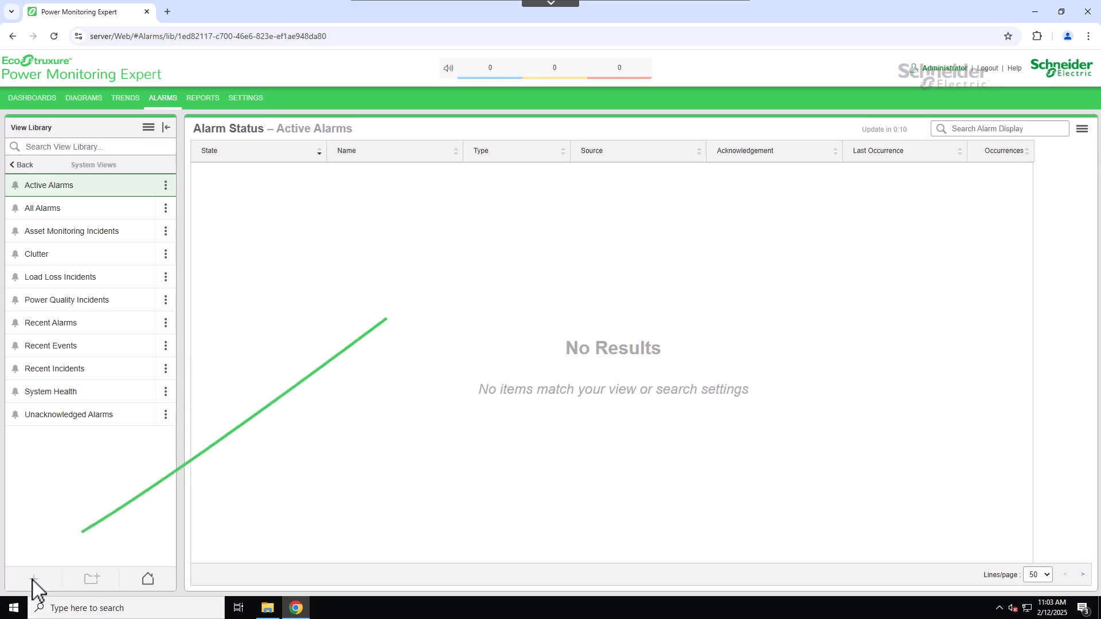
- Explore the View Library's add menu, the Home folder and the new view settings panel without saving anything
click(148, 128)
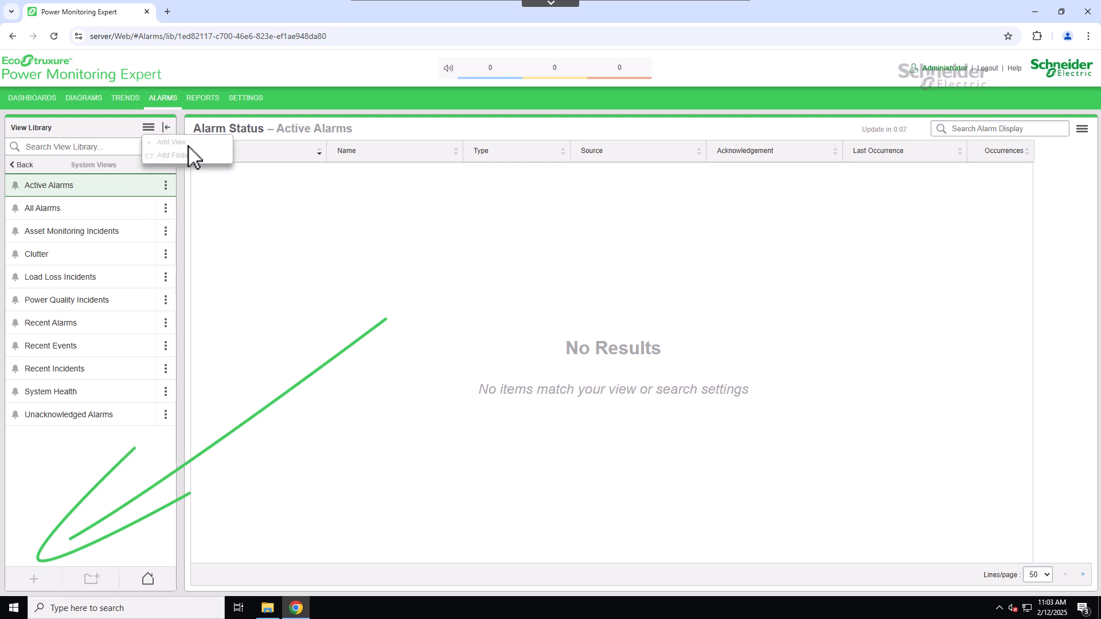
click(222, 289)
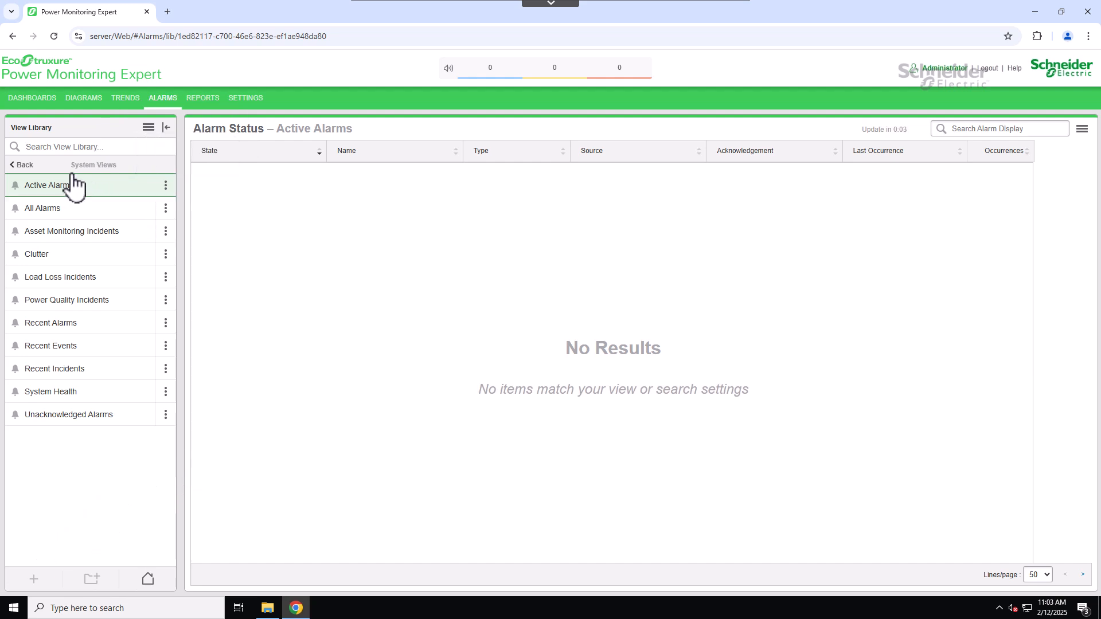
click(19, 166)
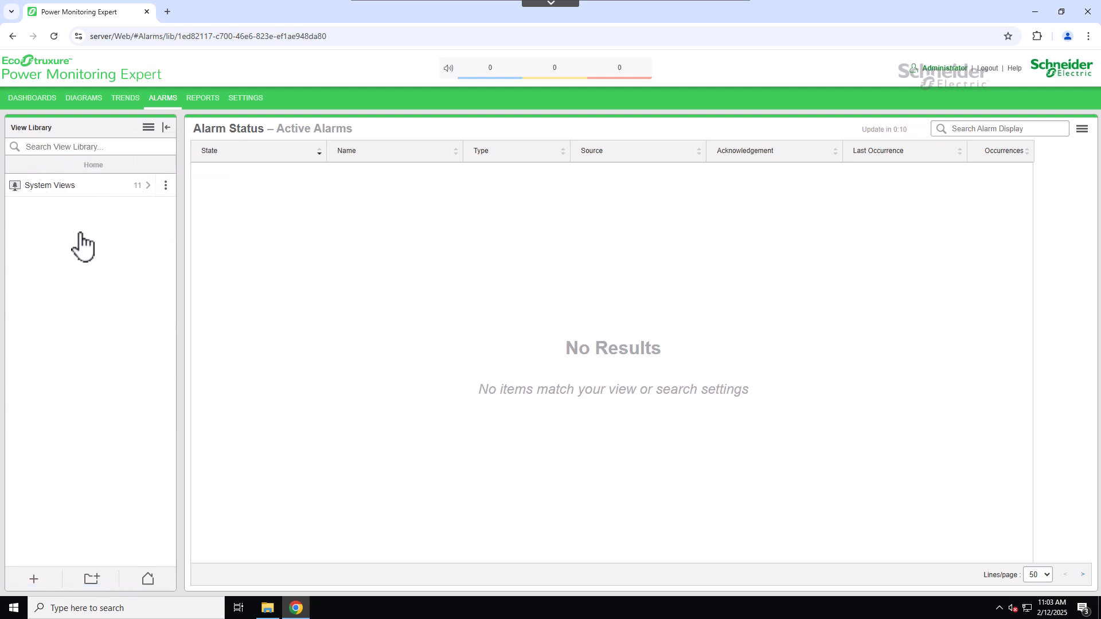
click(36, 579)
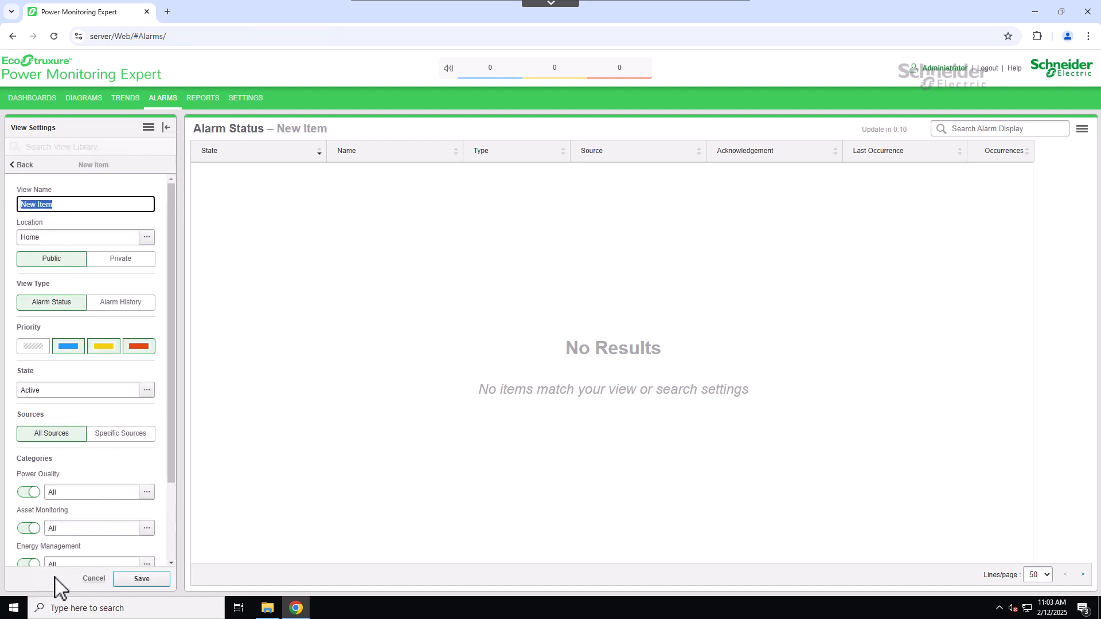
click(95, 579)
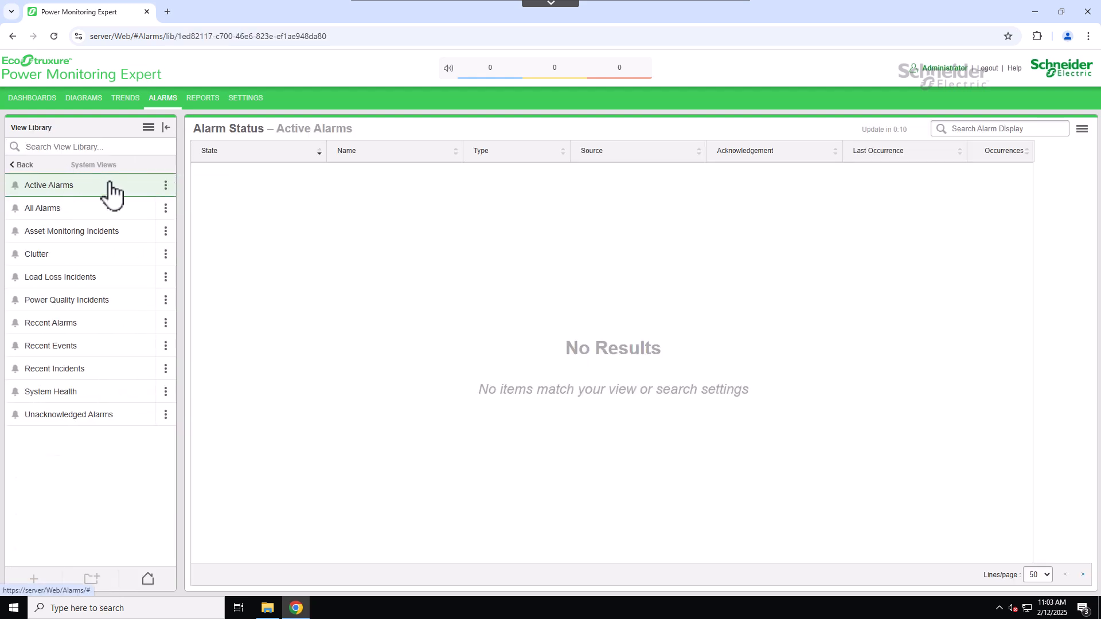
- Open the Recent Alarms system view's settings for inspection, then leave them unchanged and return to Home
click(167, 328)
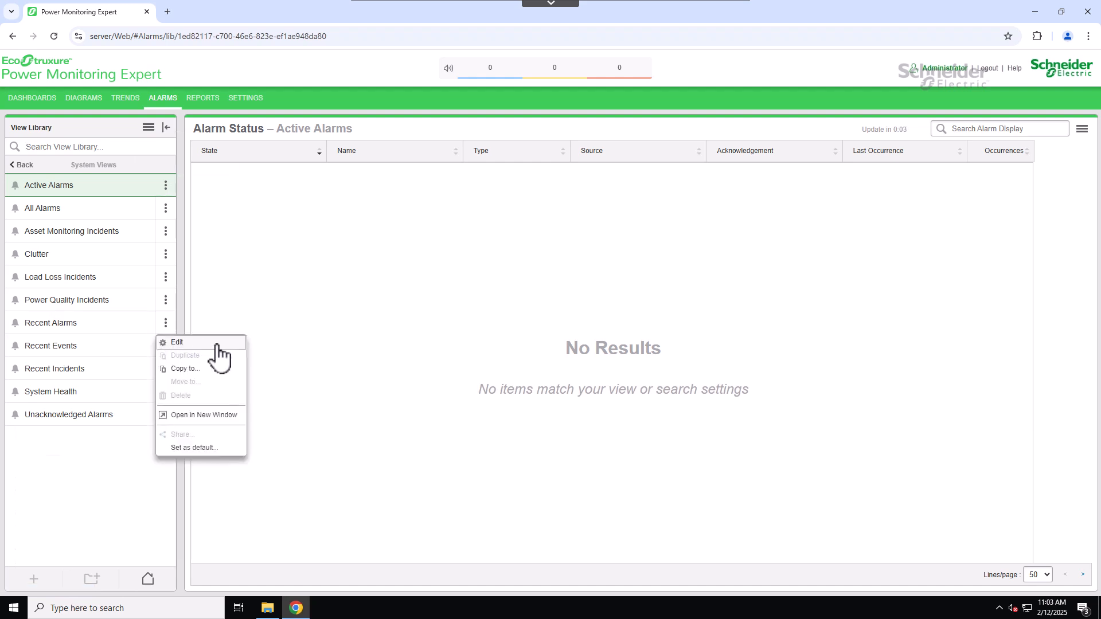
click(217, 344)
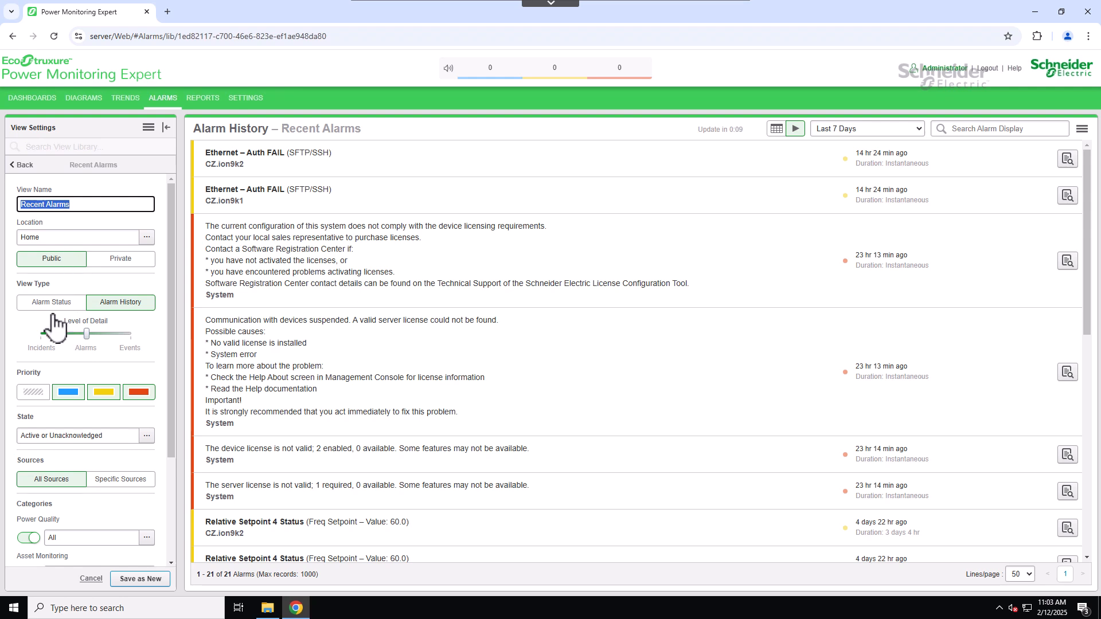
click(91, 579)
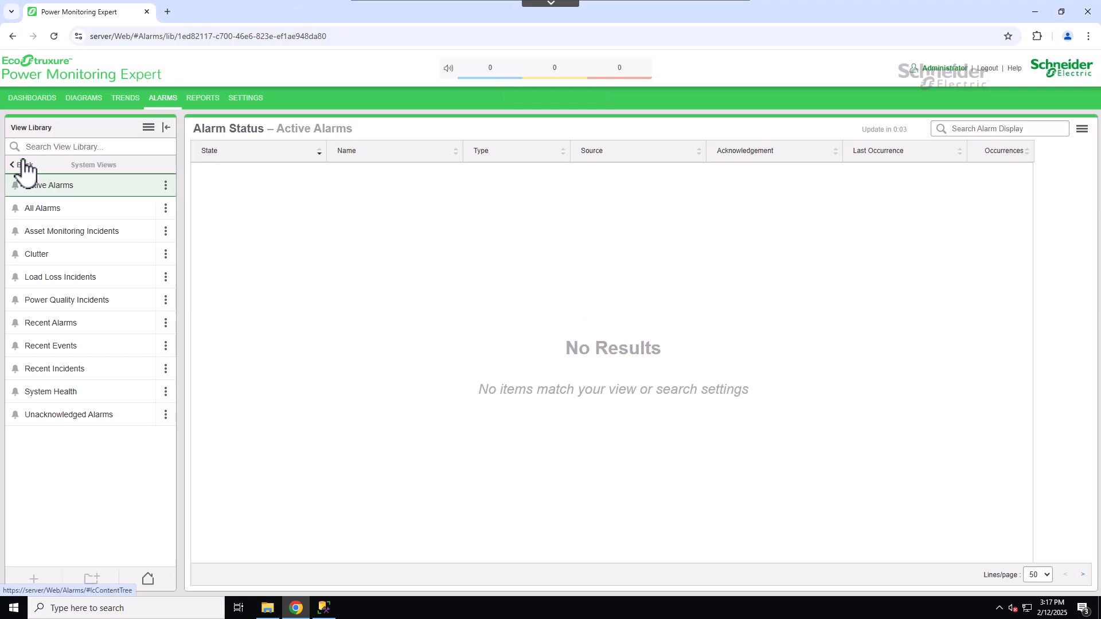
click(23, 165)
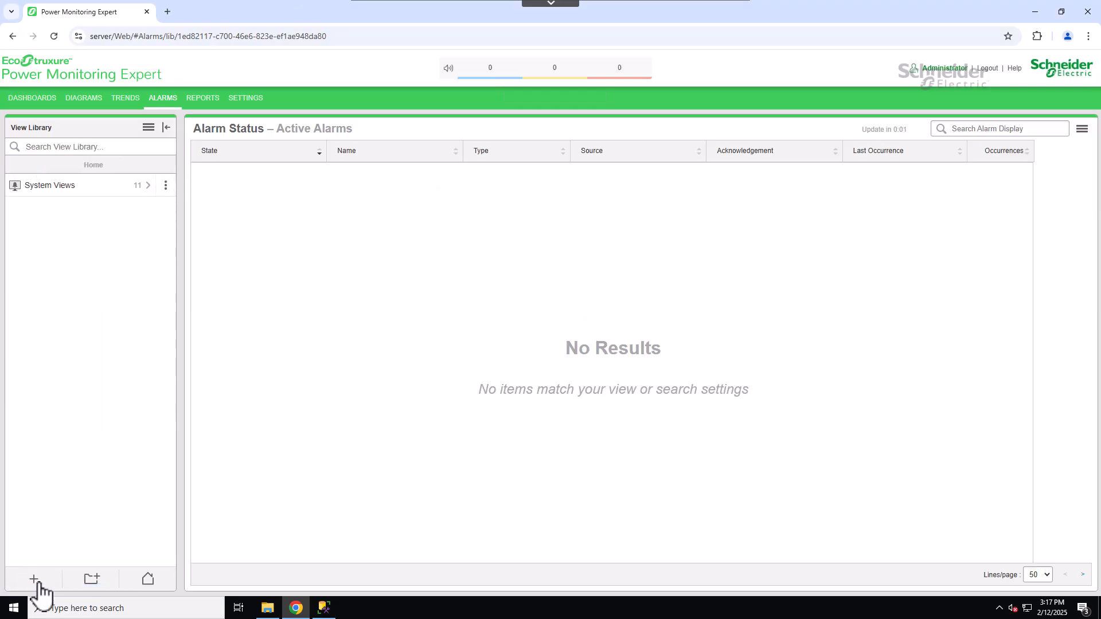
click(34, 580)
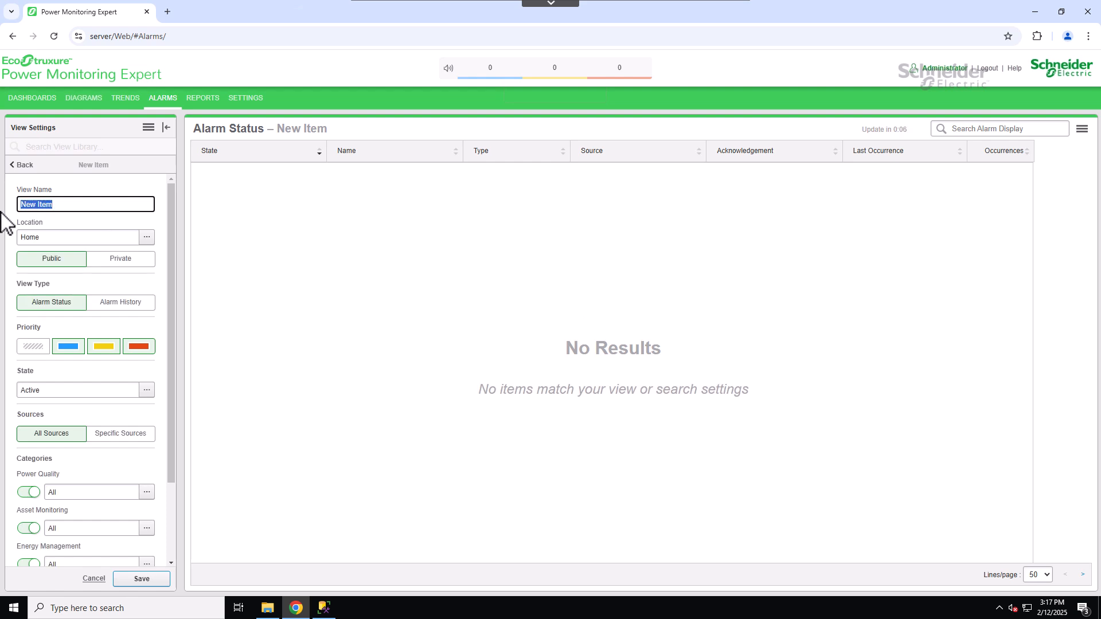
key(BackSpace)
click(148, 237)
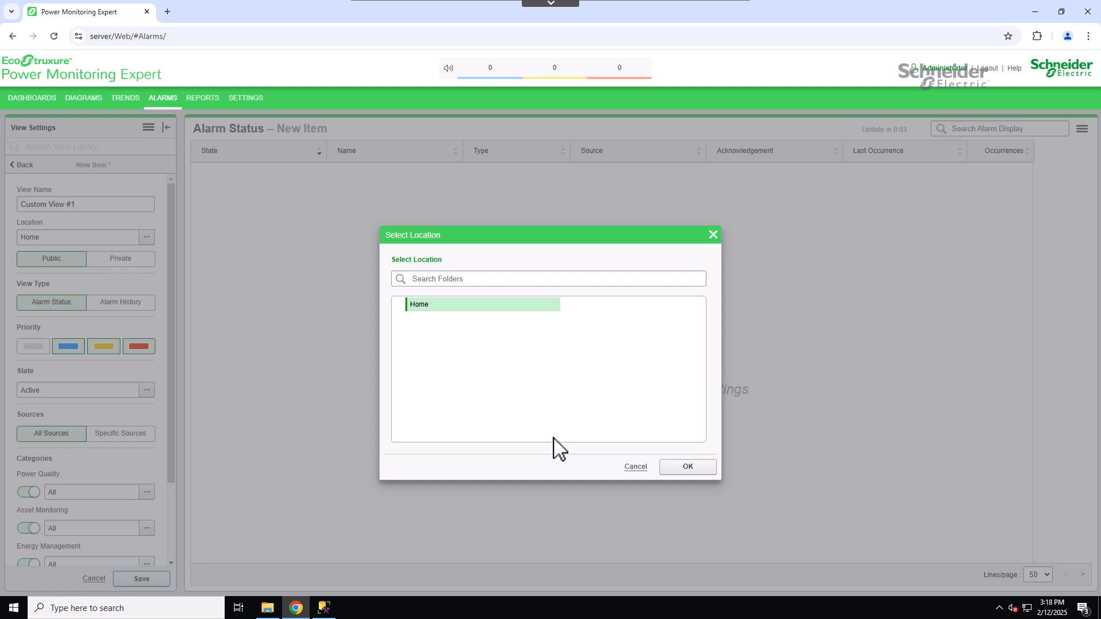
click(635, 468)
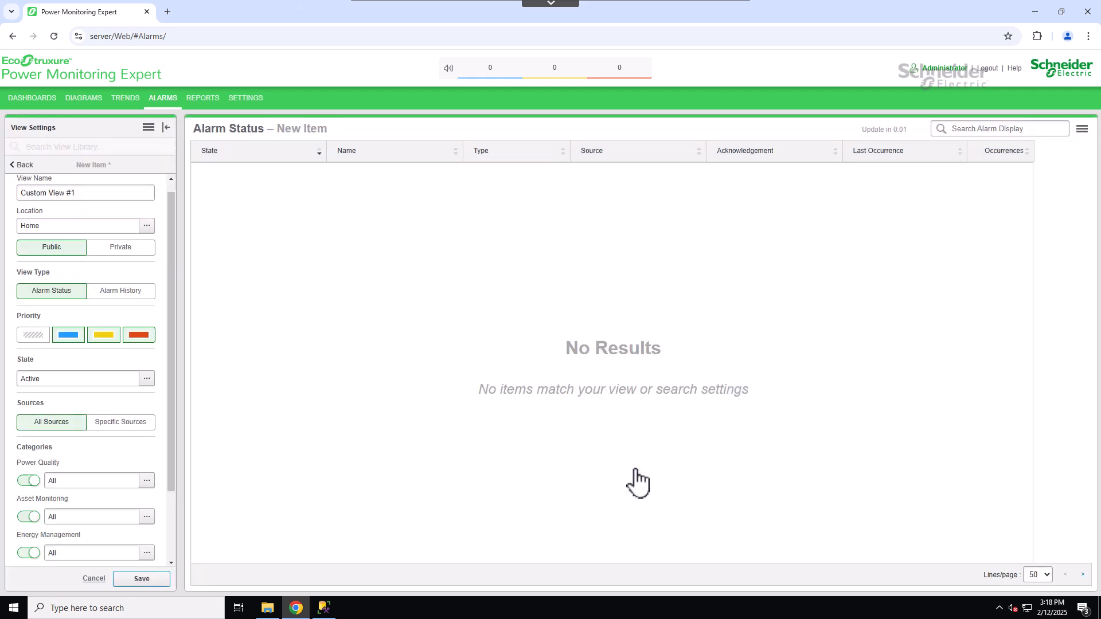
click(93, 579)
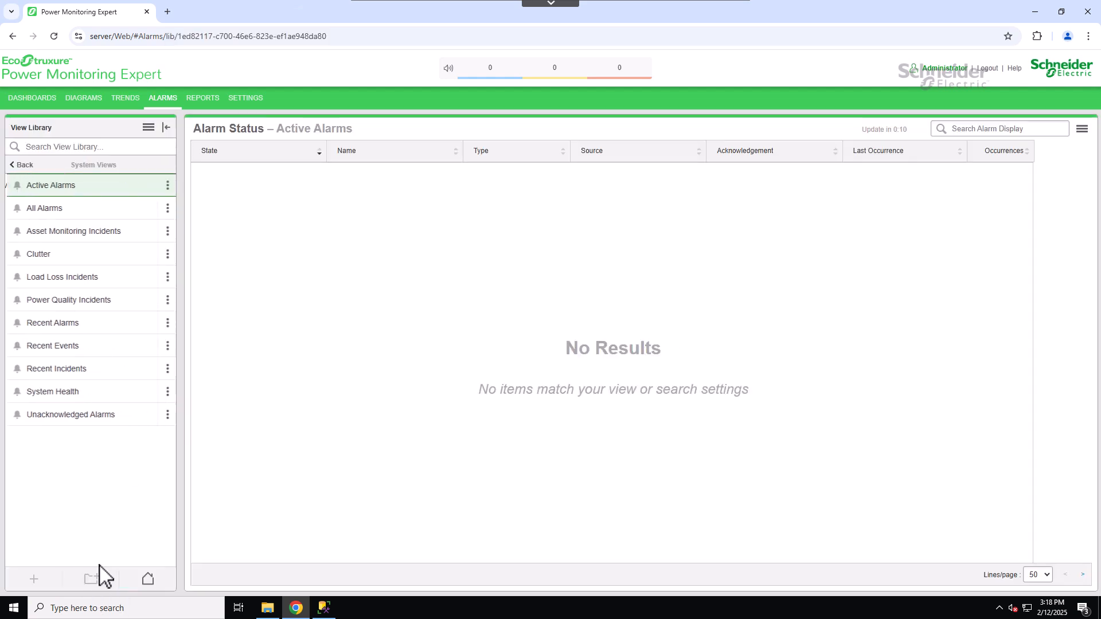
- Create a new folder named Critical Alarms in the Home level of the View Library
click(24, 166)
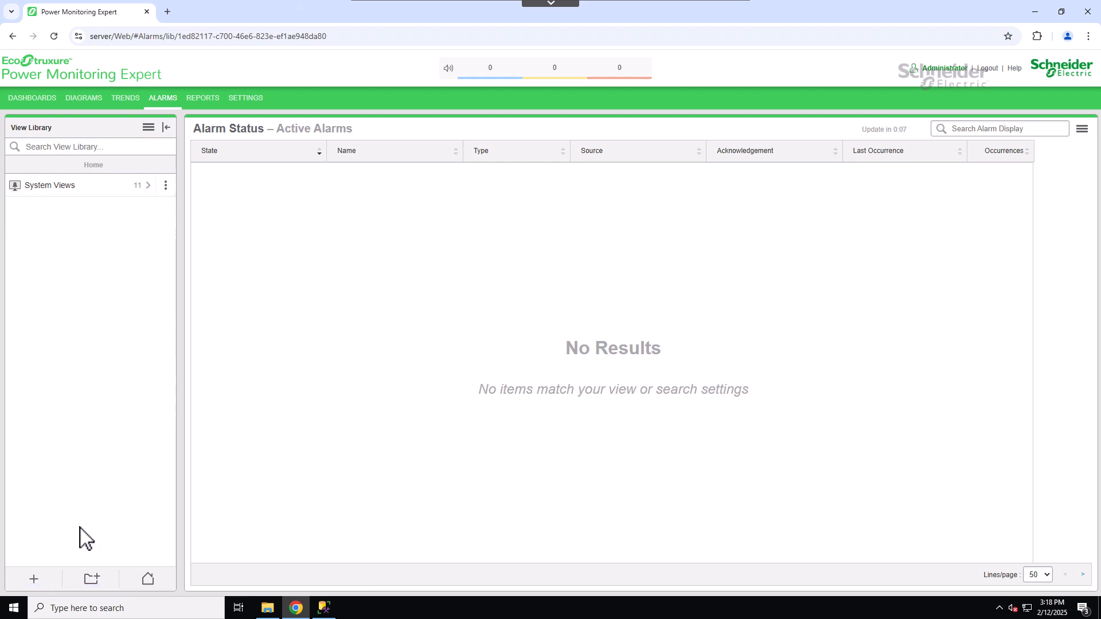
click(99, 580)
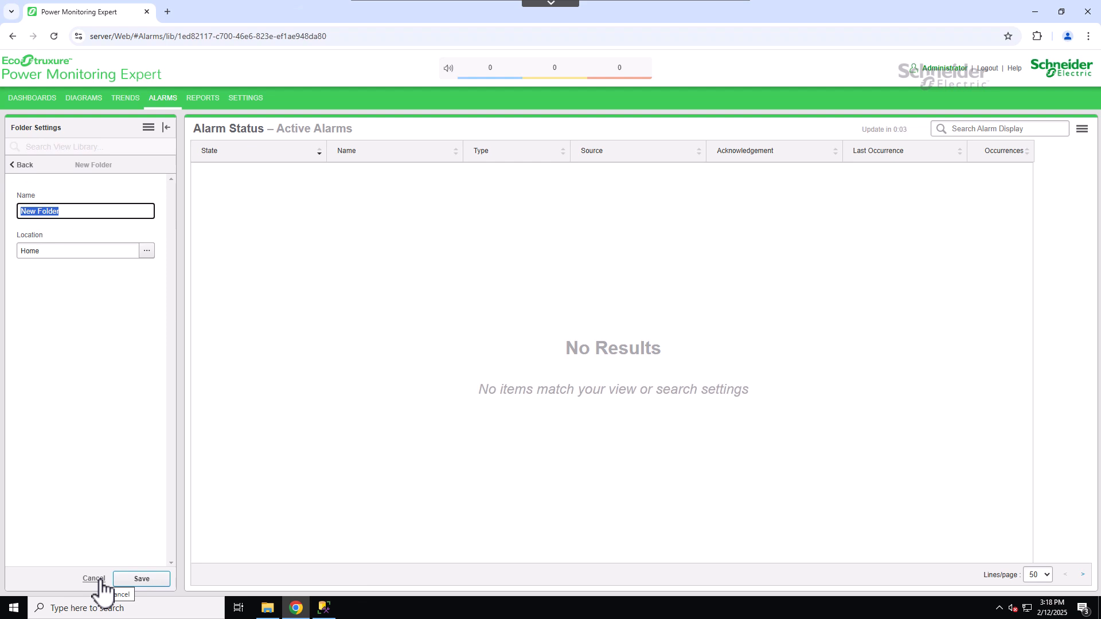
text(Cr)
click(142, 580)
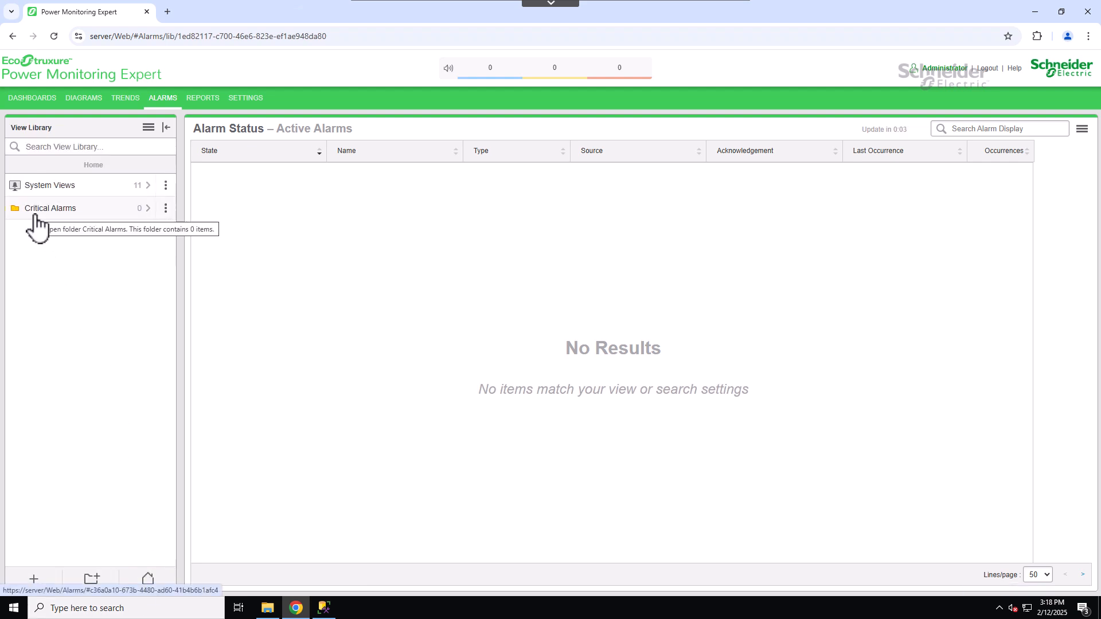
- Inside the Critical Alarms folder, add a new alarm view named Custom View #1 with location Home/Critical Alarms
click(35, 218)
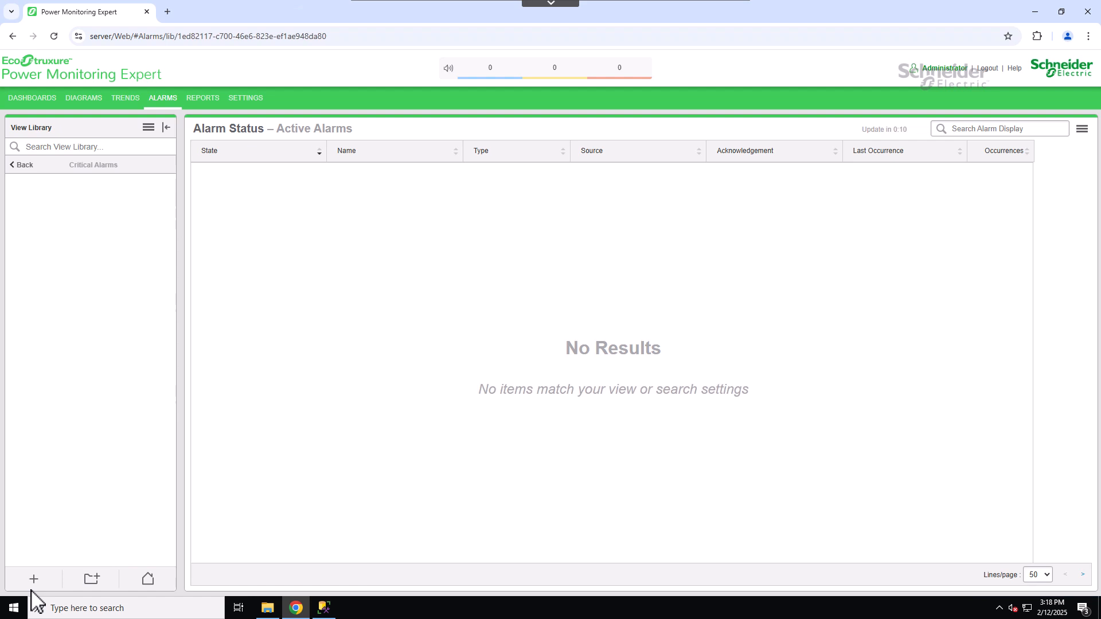
click(33, 583)
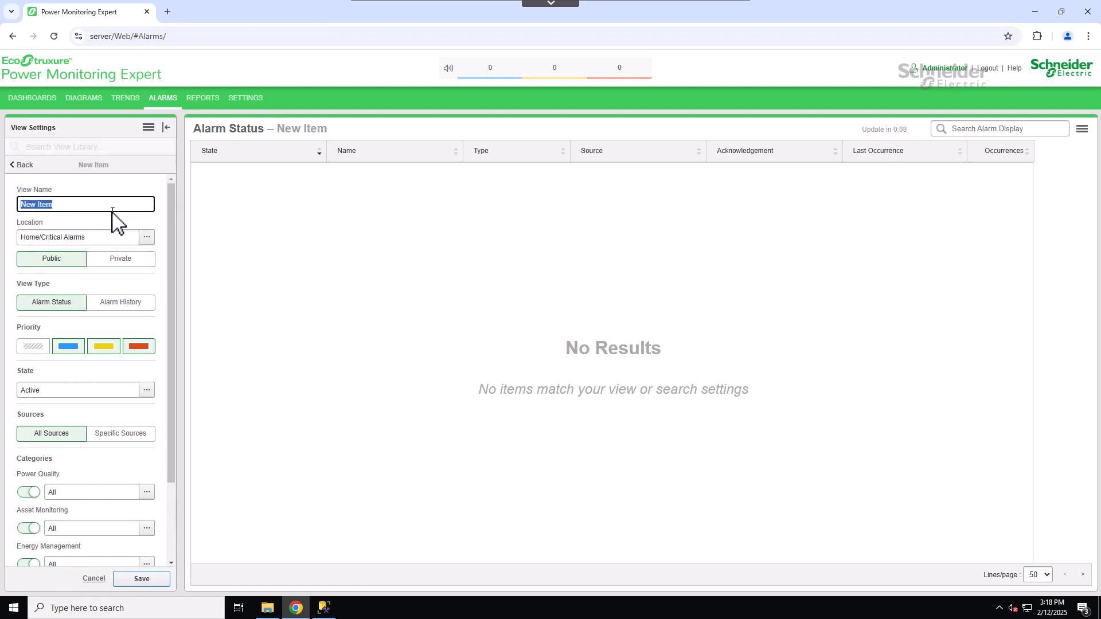
text(C)
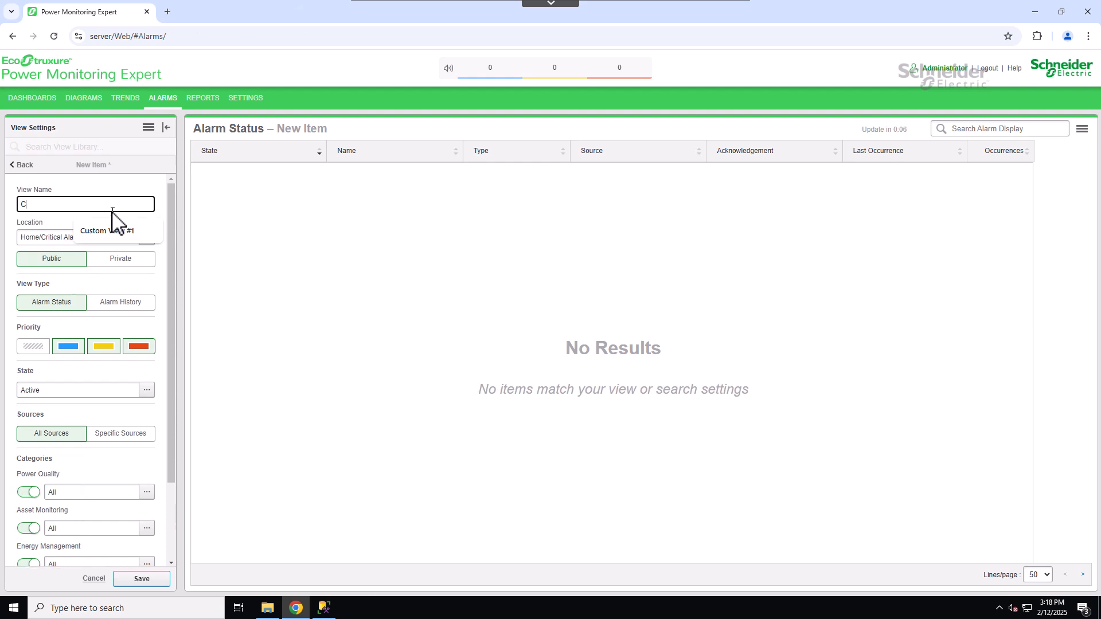
click(123, 231)
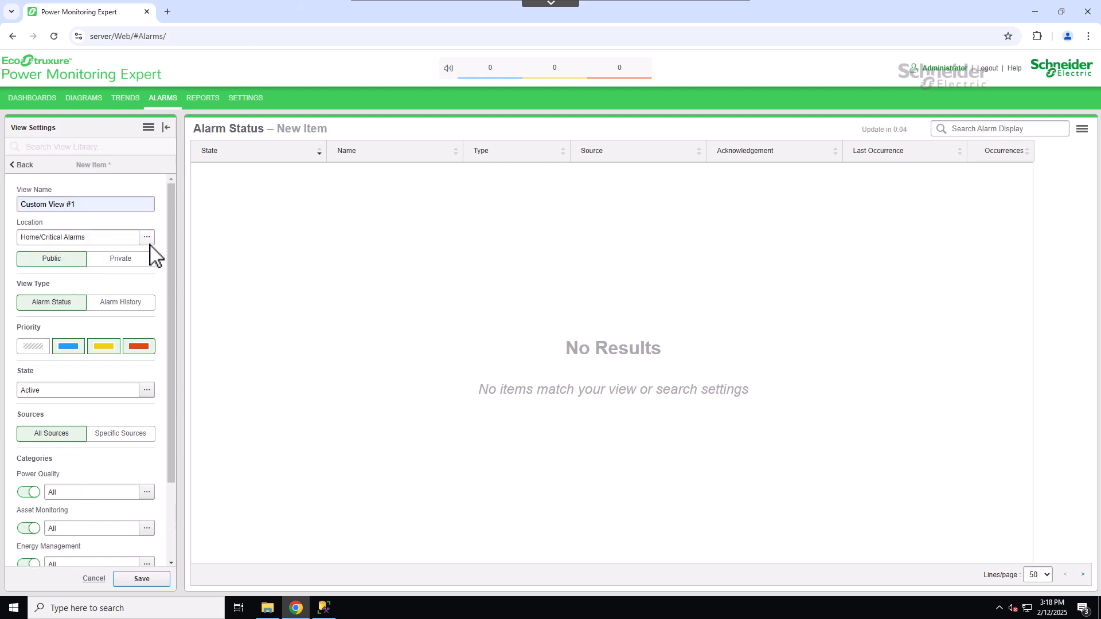
click(147, 237)
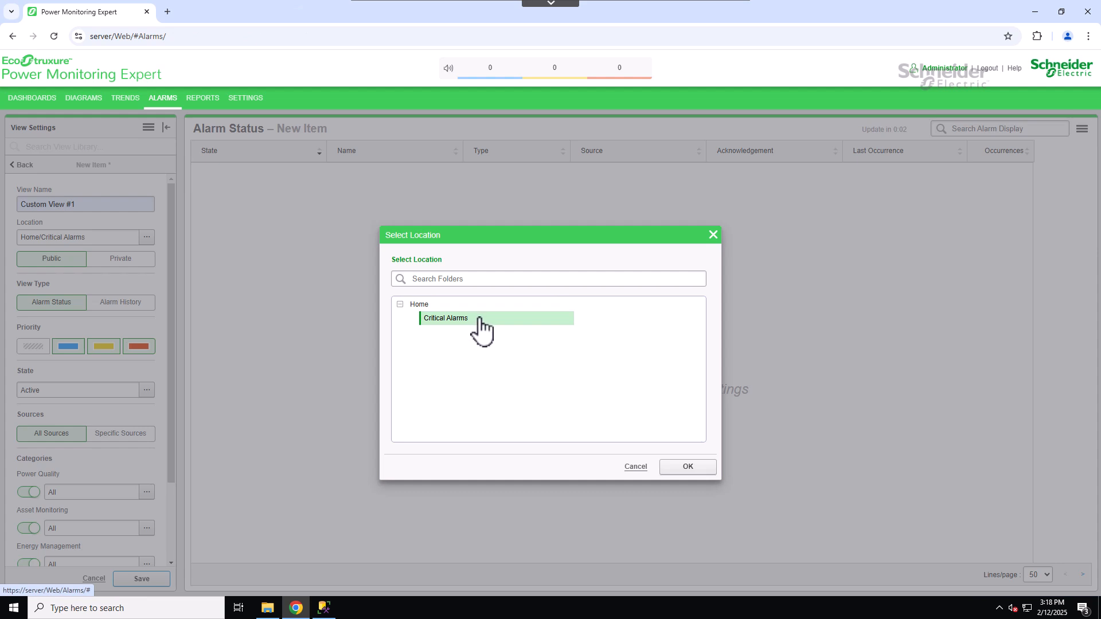
click(691, 468)
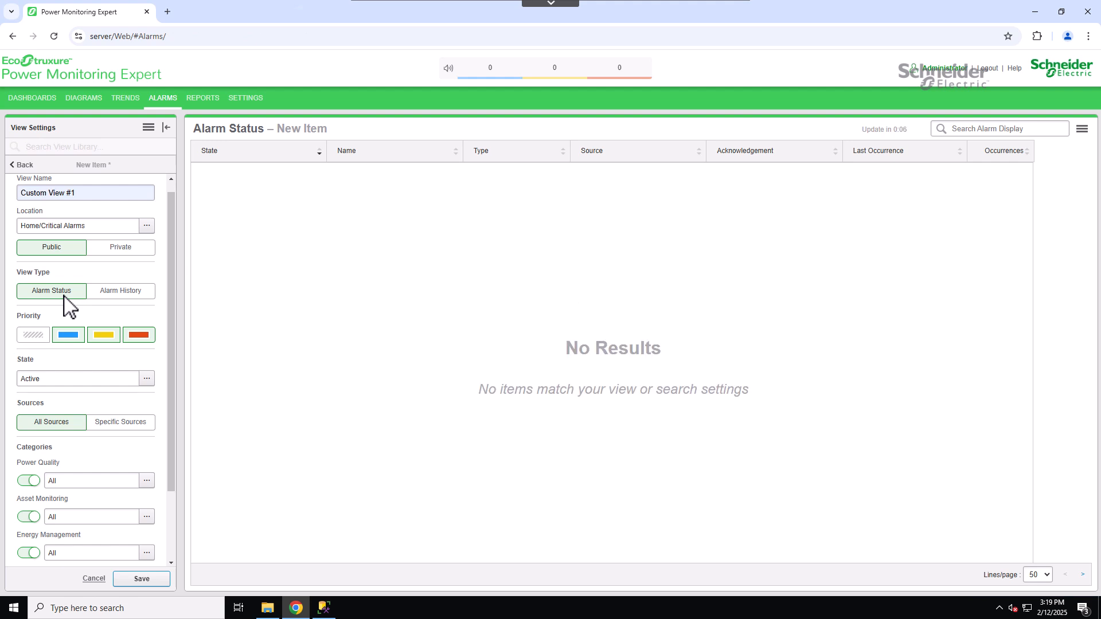
- Limit the view's priority filter to high priority by excluding low and medium priority alarms
click(33, 335)
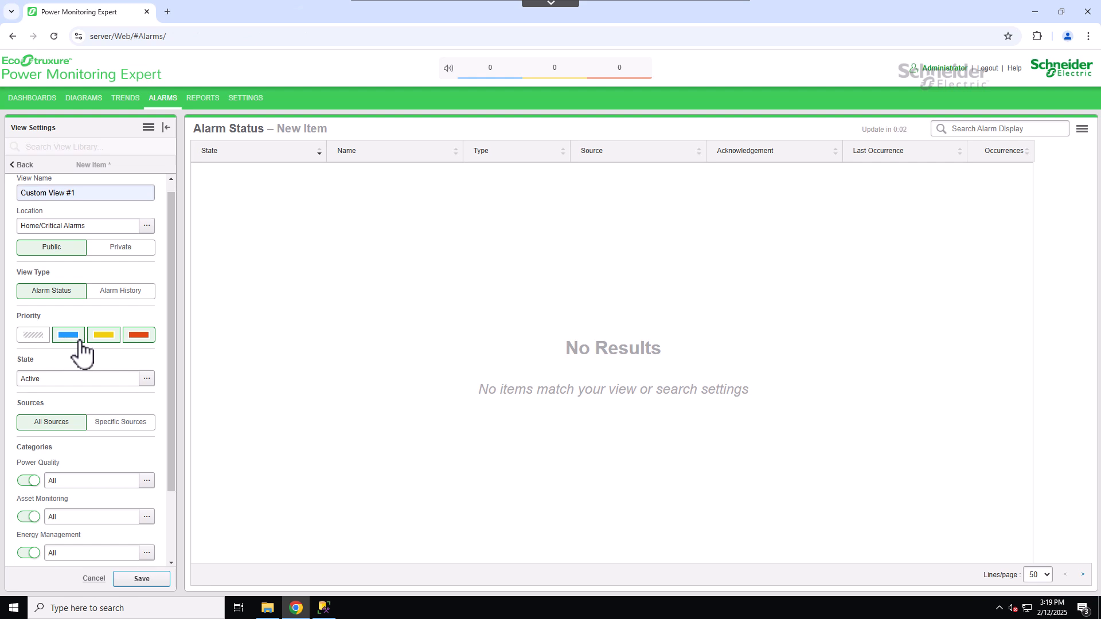
click(78, 339)
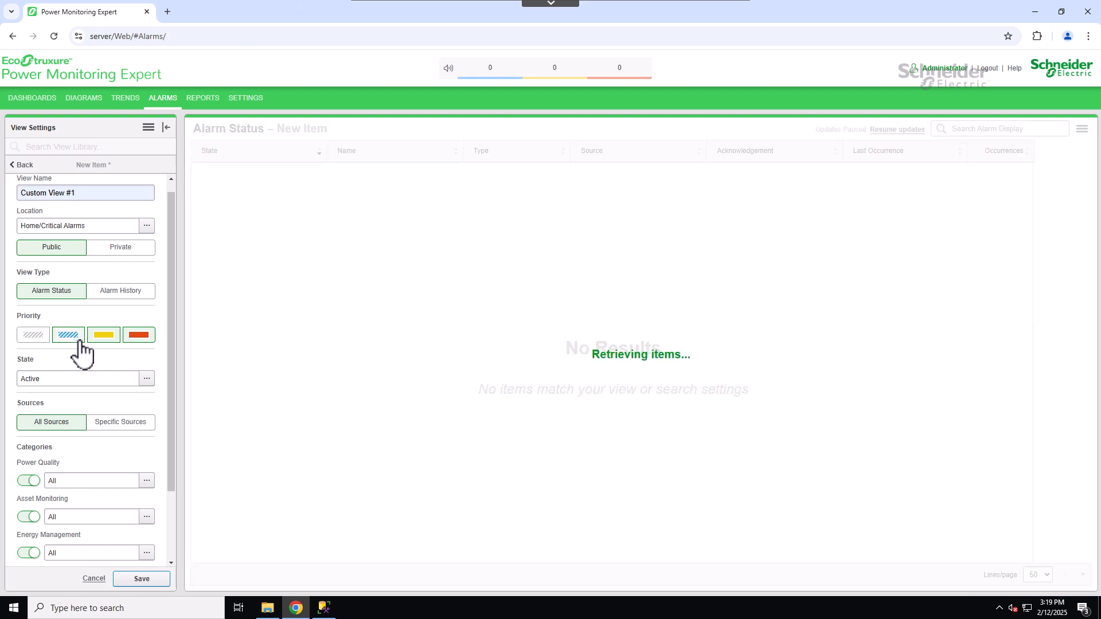
click(119, 353)
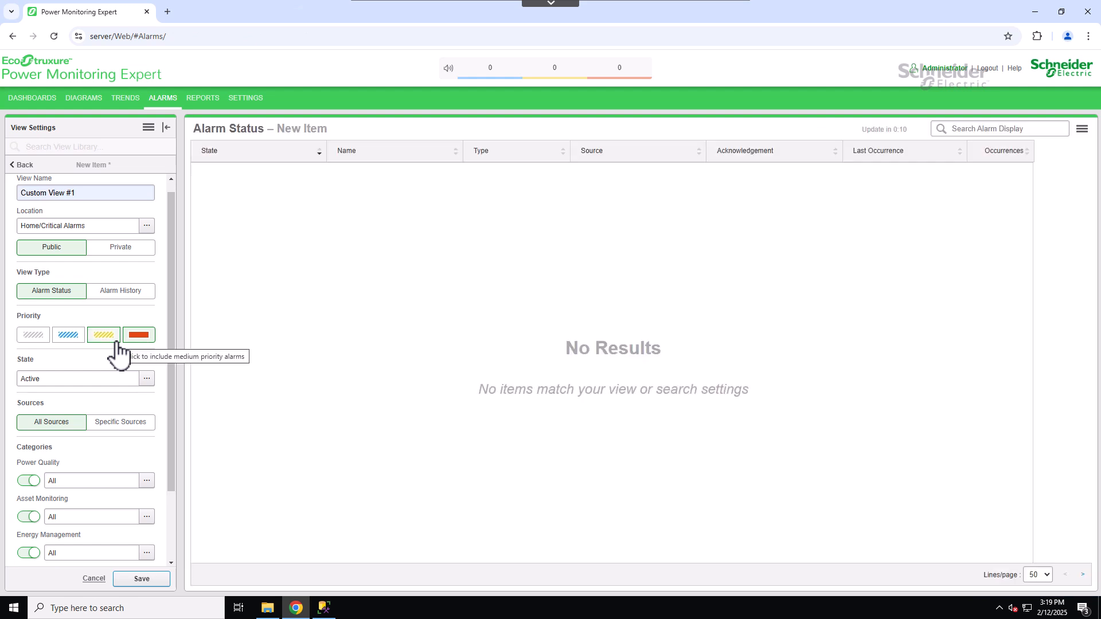
drag(174, 327, 172, 340)
scroll(169, 356, down, 1)
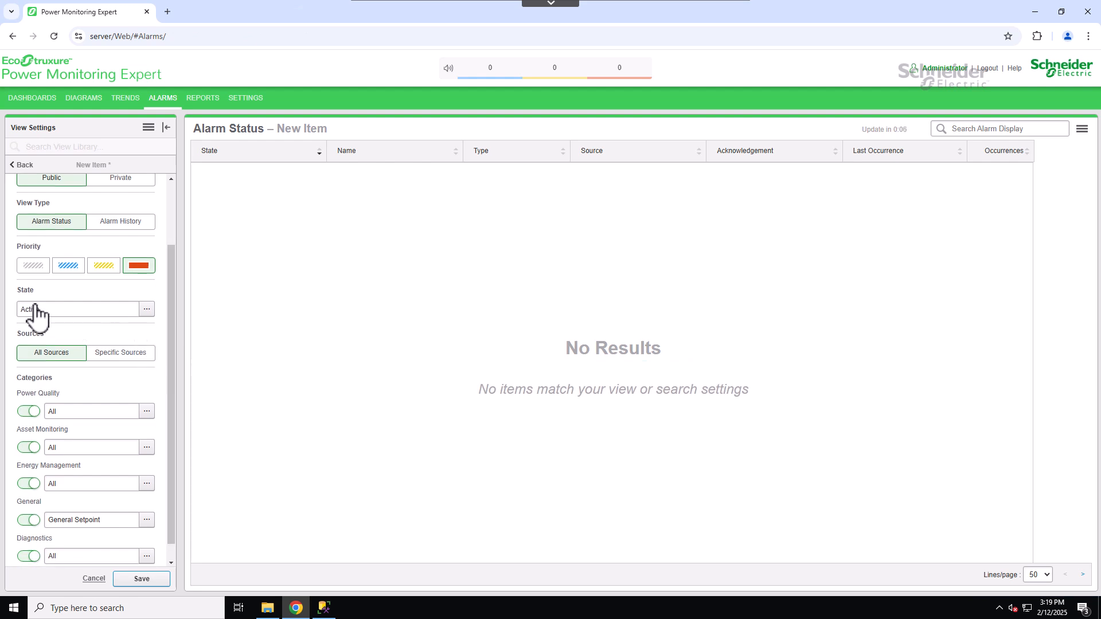
- Keep the alarm state as Active and restrict the view to the specific source CZ.ion9k1
click(147, 309)
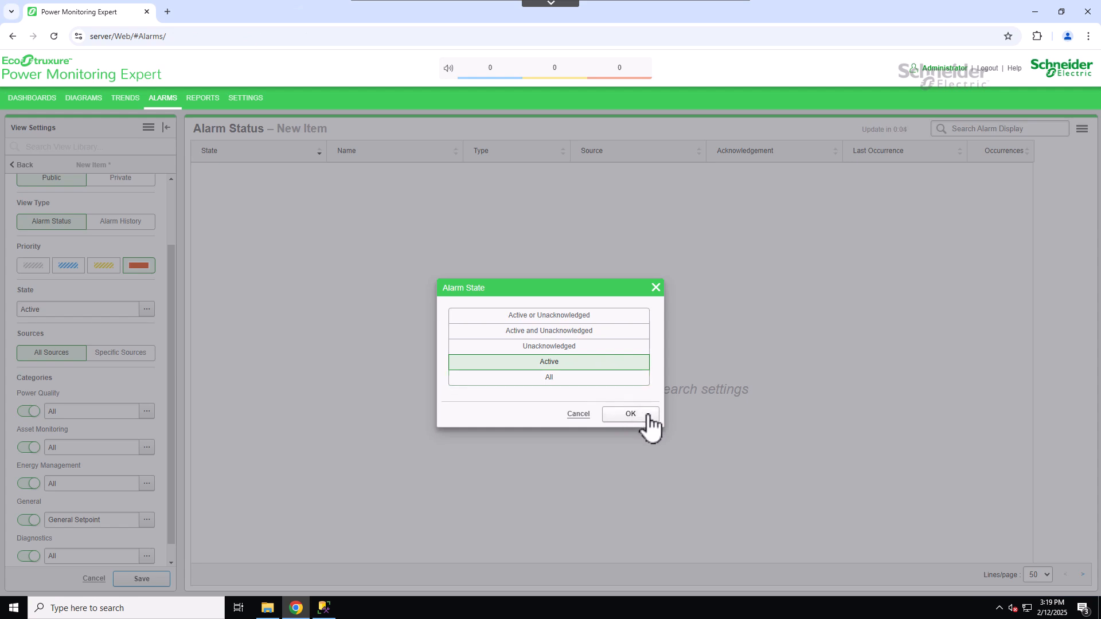
click(630, 414)
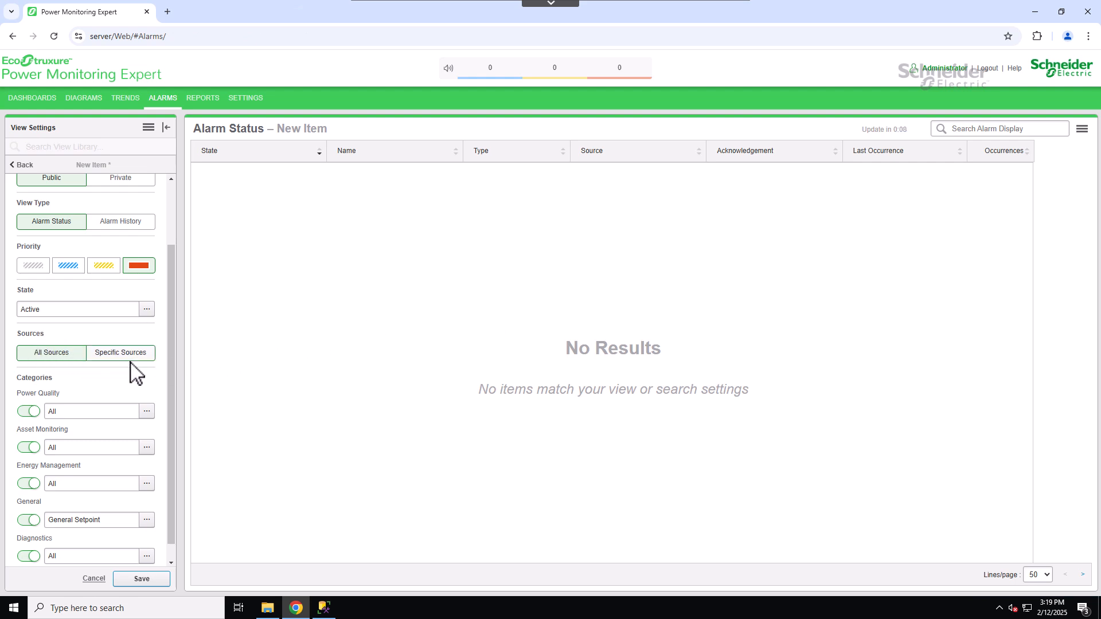
click(153, 359)
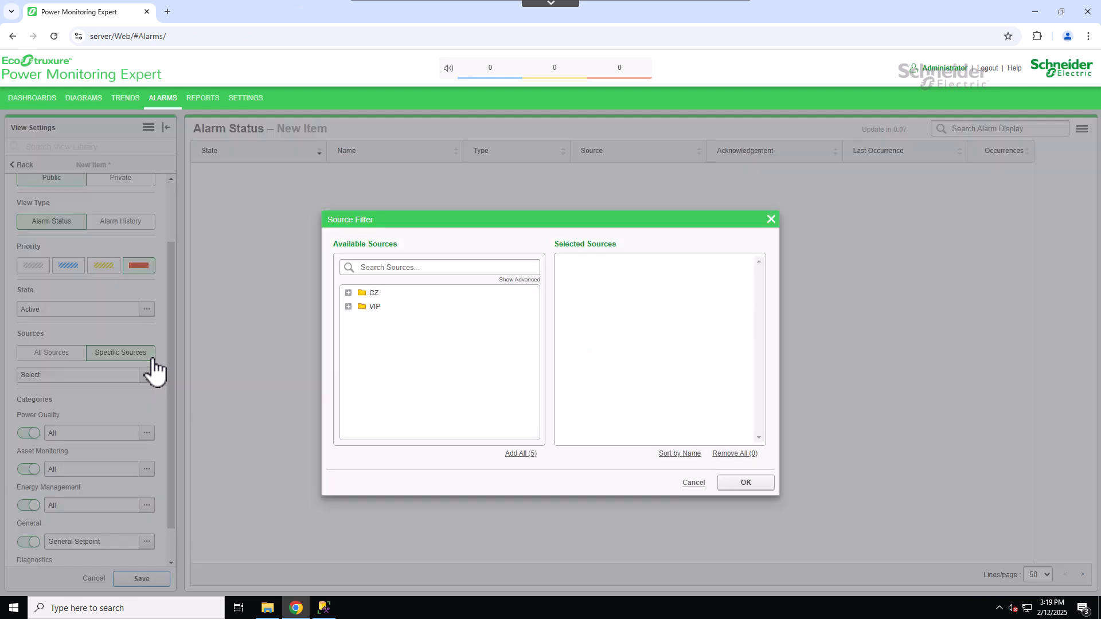
click(349, 293)
click(379, 309)
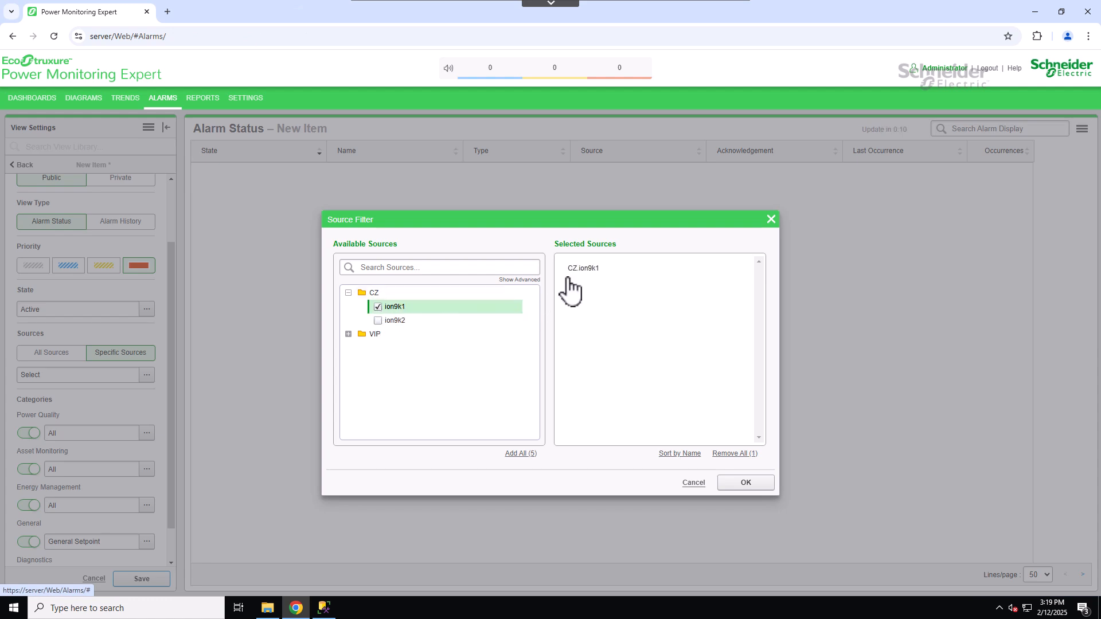
click(527, 281)
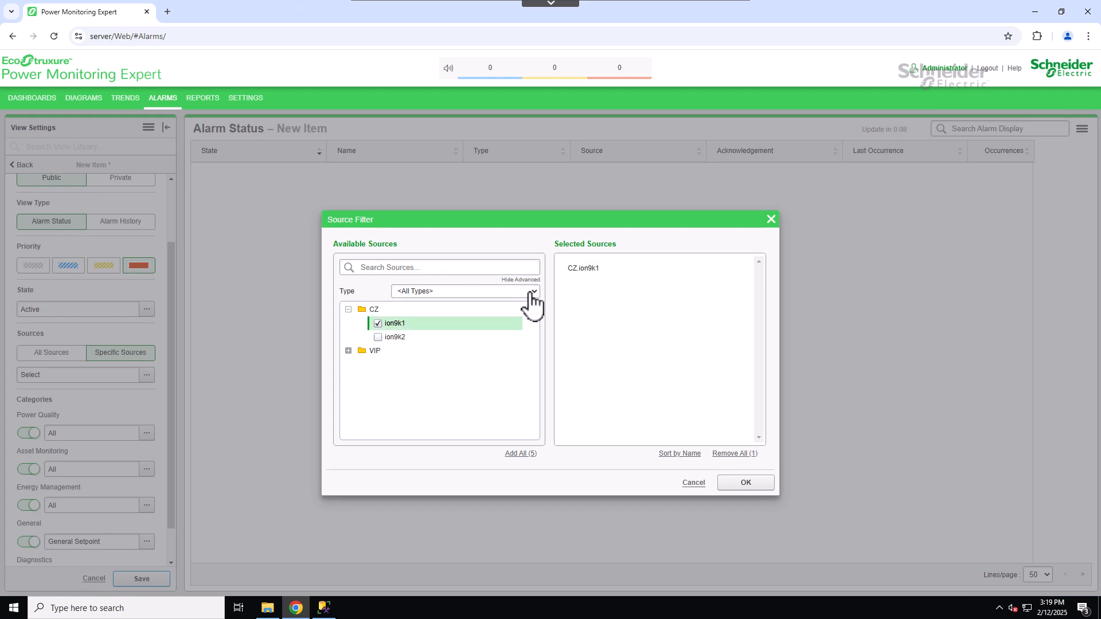
click(534, 291)
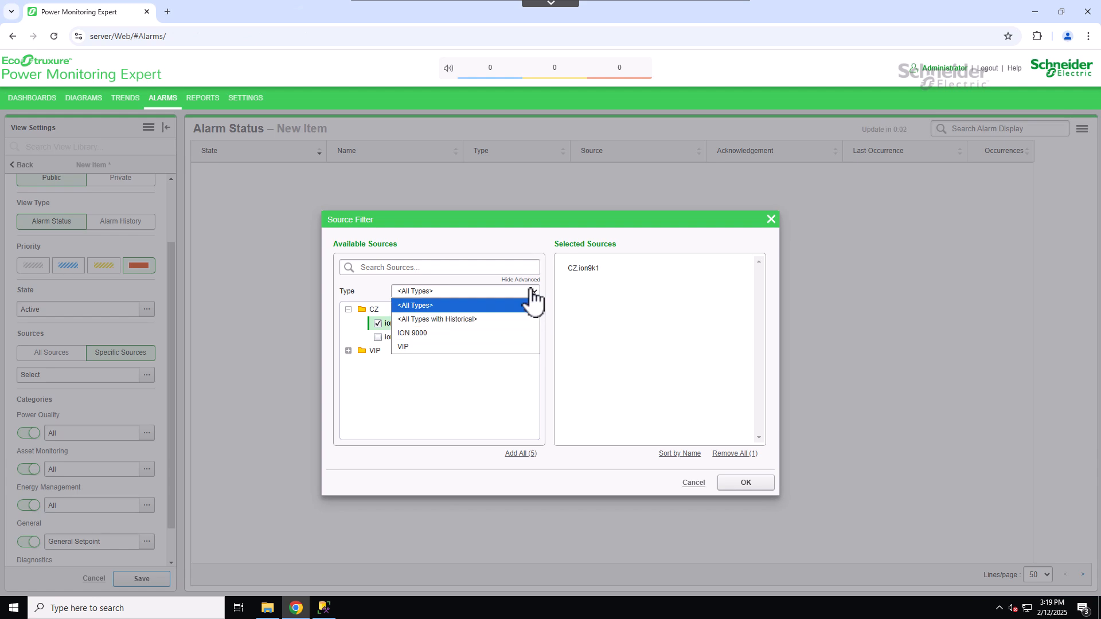
click(536, 304)
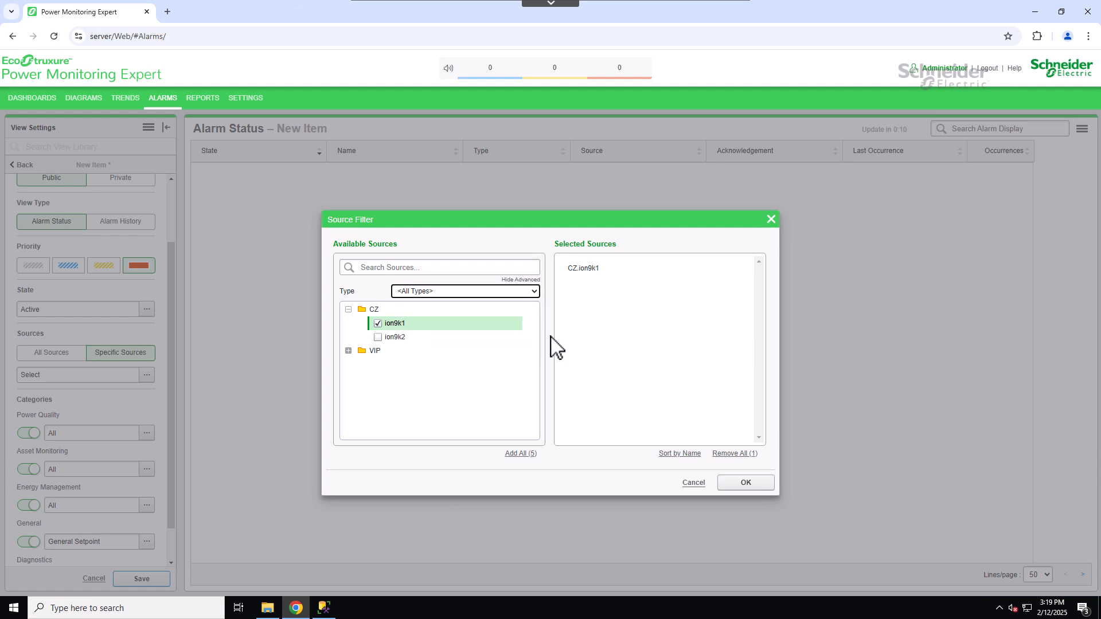
click(766, 487)
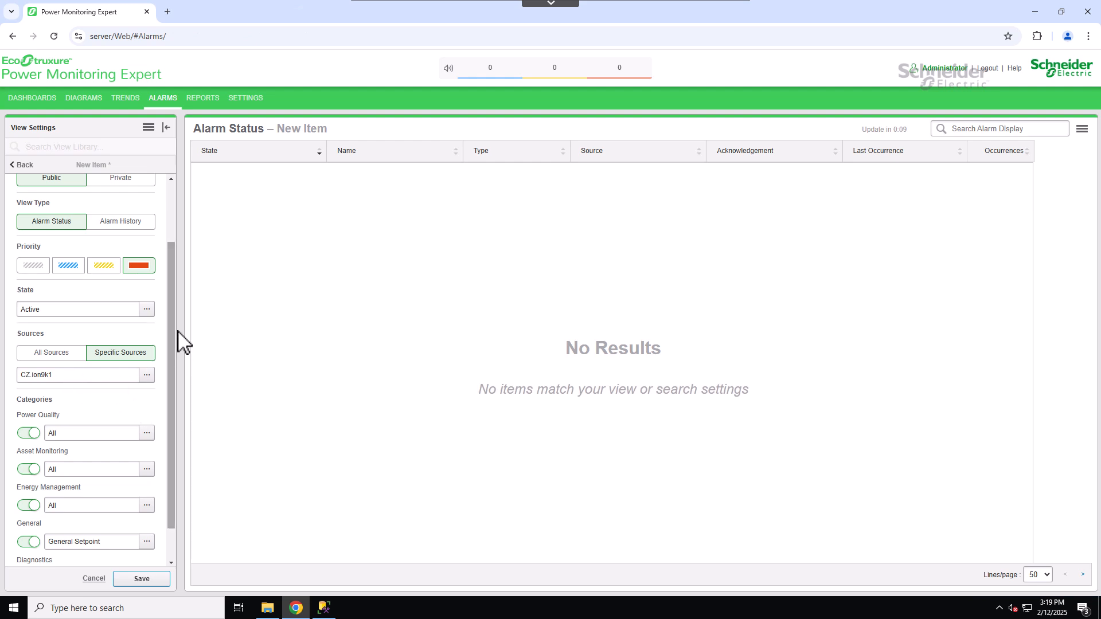
- Review the Power Quality alarm filter tabs, then switch off the Power Quality category
drag(174, 317, 177, 435)
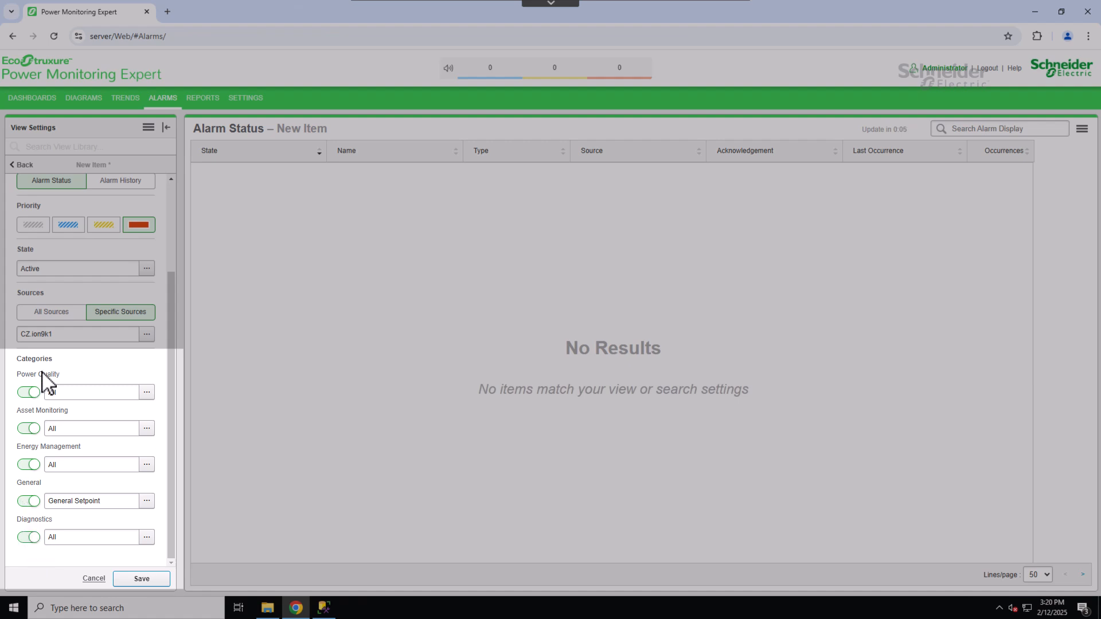
click(147, 392)
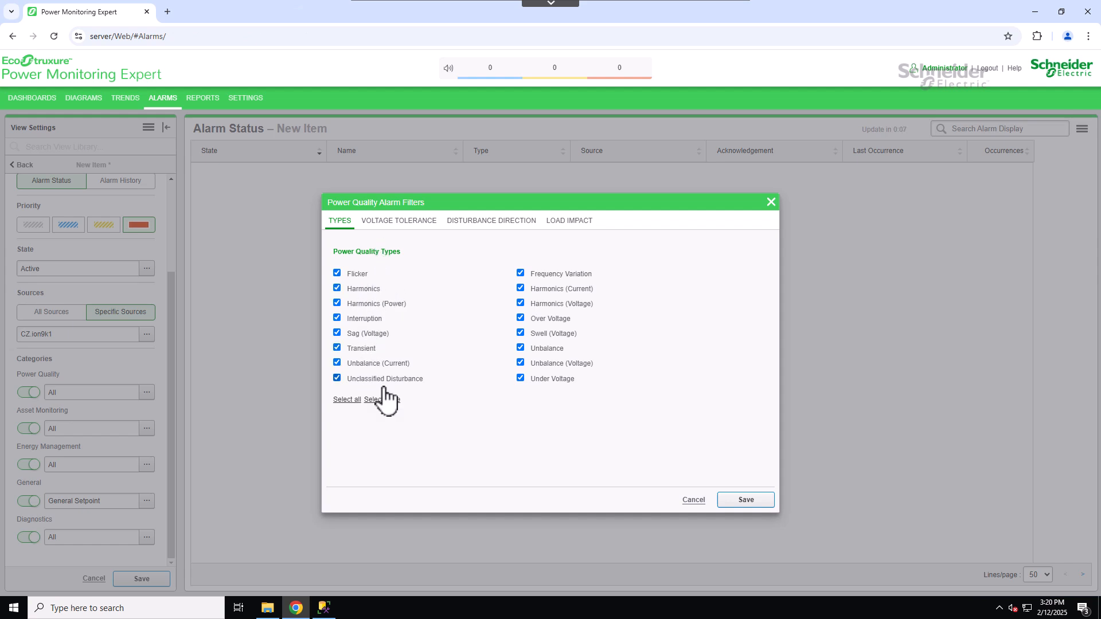
click(397, 222)
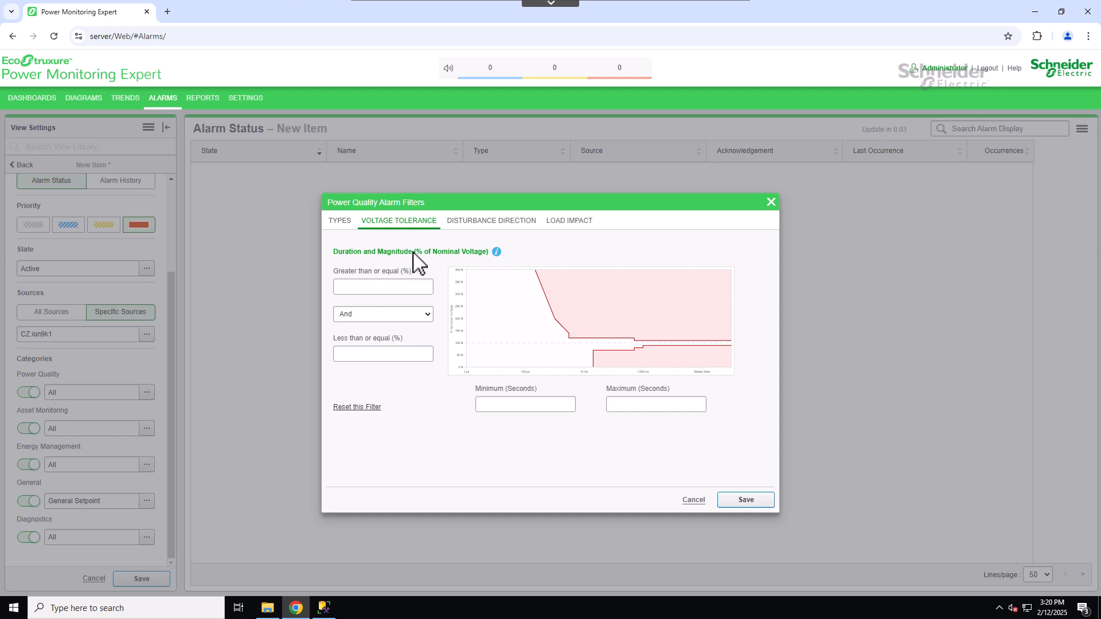
click(473, 221)
click(566, 222)
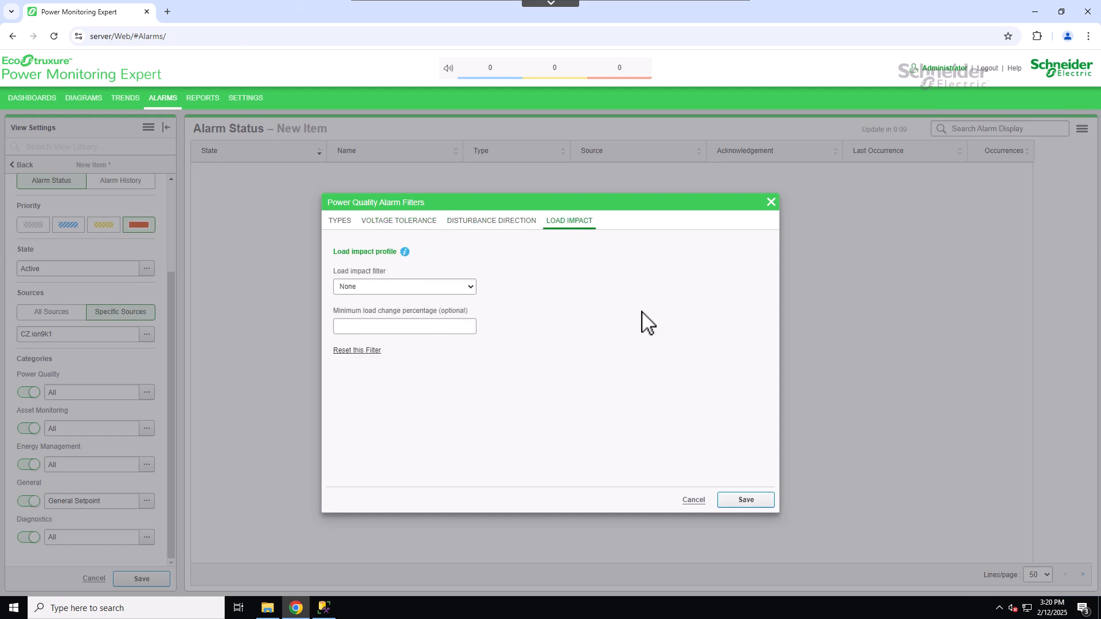
click(744, 500)
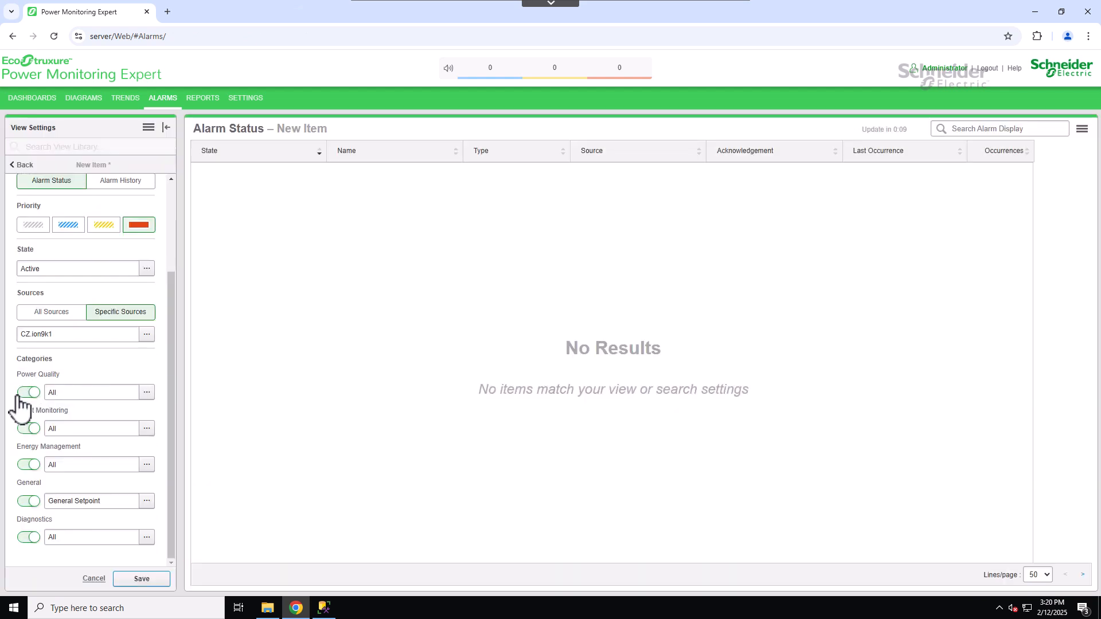
click(27, 392)
- Switch off the Asset Monitoring and Energy Management categories after reviewing their alarm lists
click(146, 428)
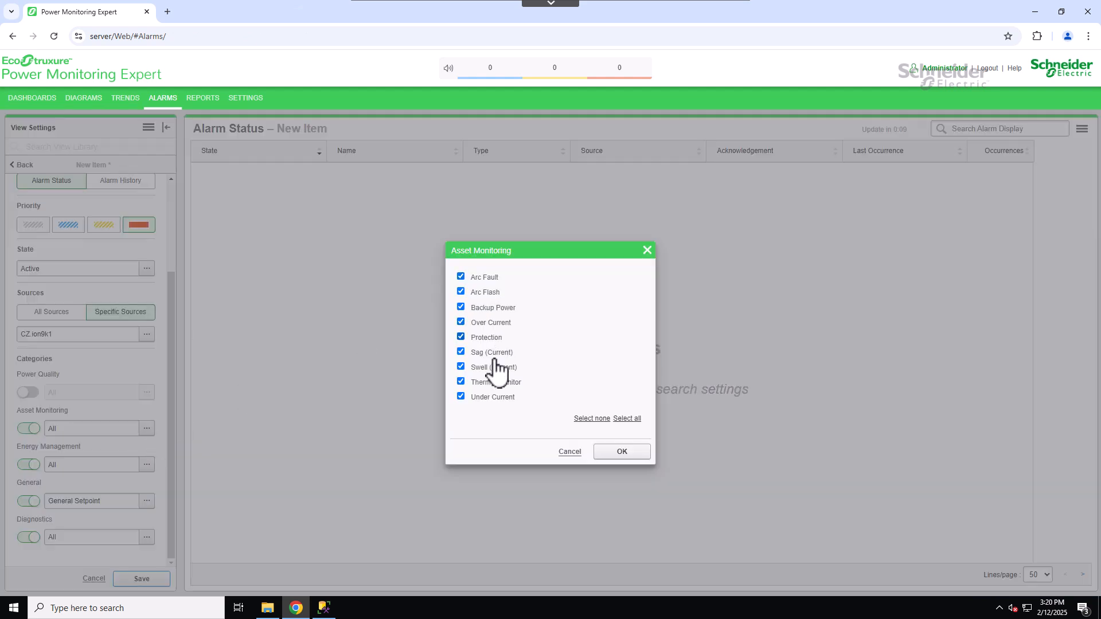
click(643, 452)
click(34, 440)
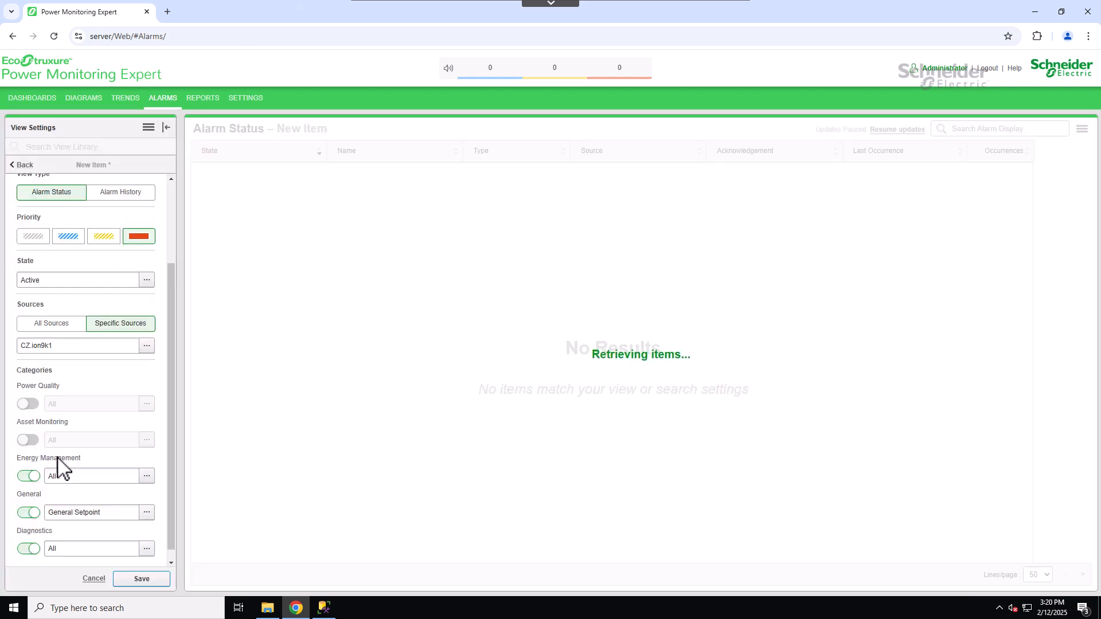
click(147, 477)
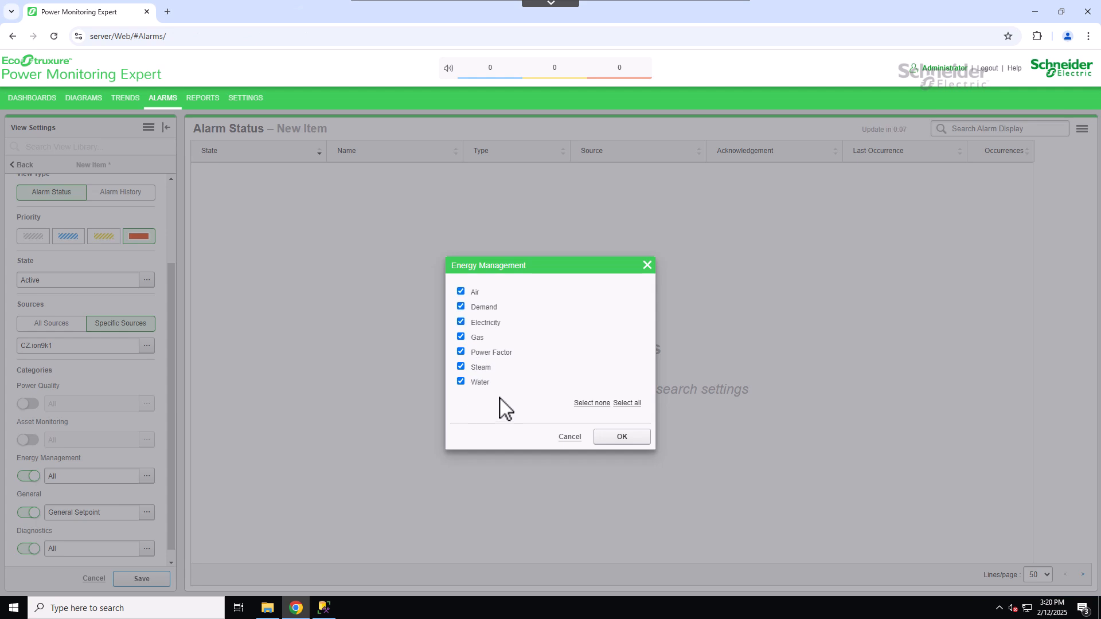
click(622, 437)
click(27, 476)
- Review the General and Diagnostics category selections and save the alarm view
click(146, 512)
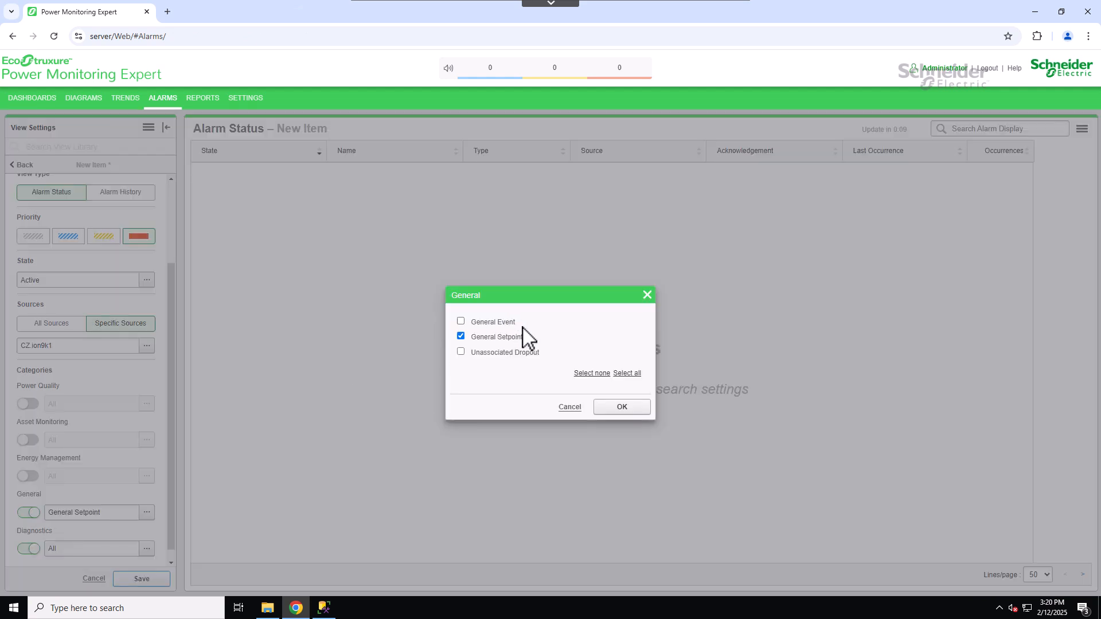
click(641, 406)
click(147, 549)
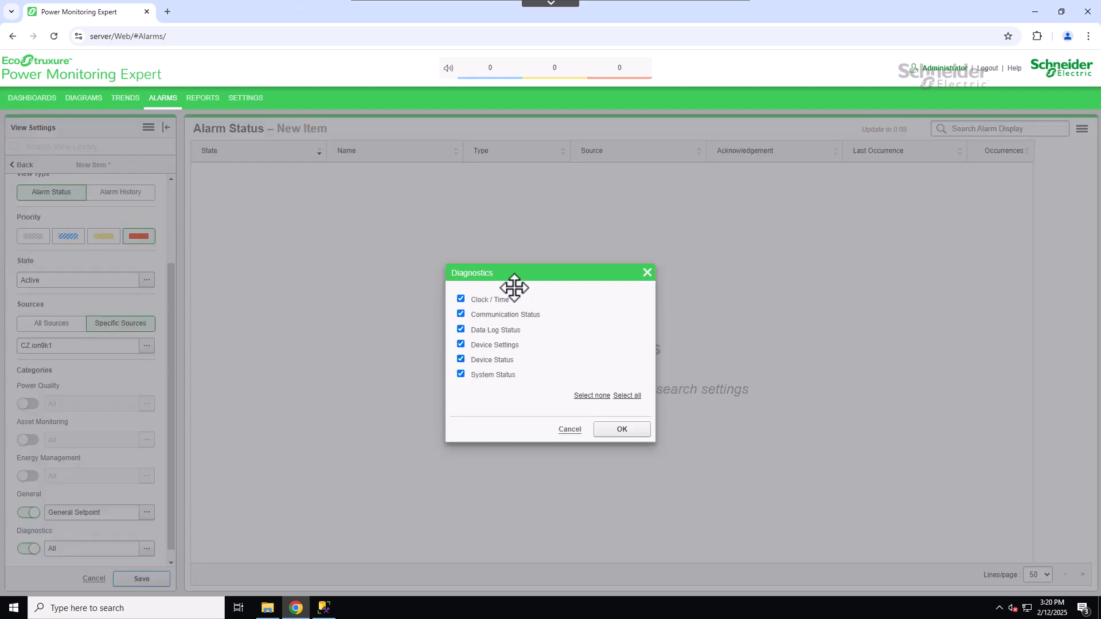
click(622, 430)
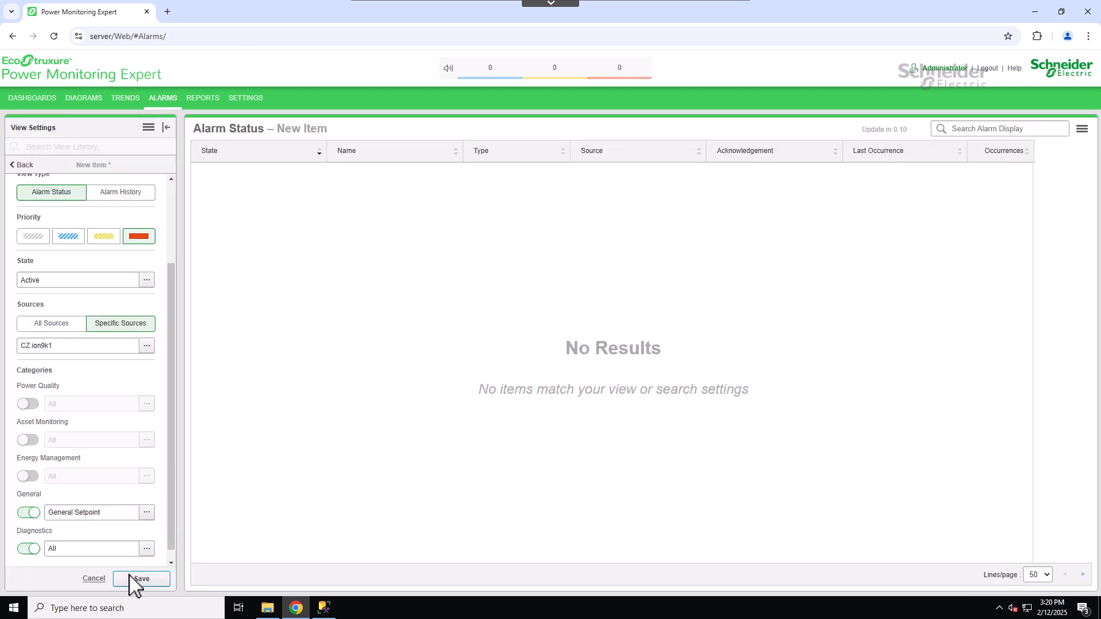
click(163, 583)
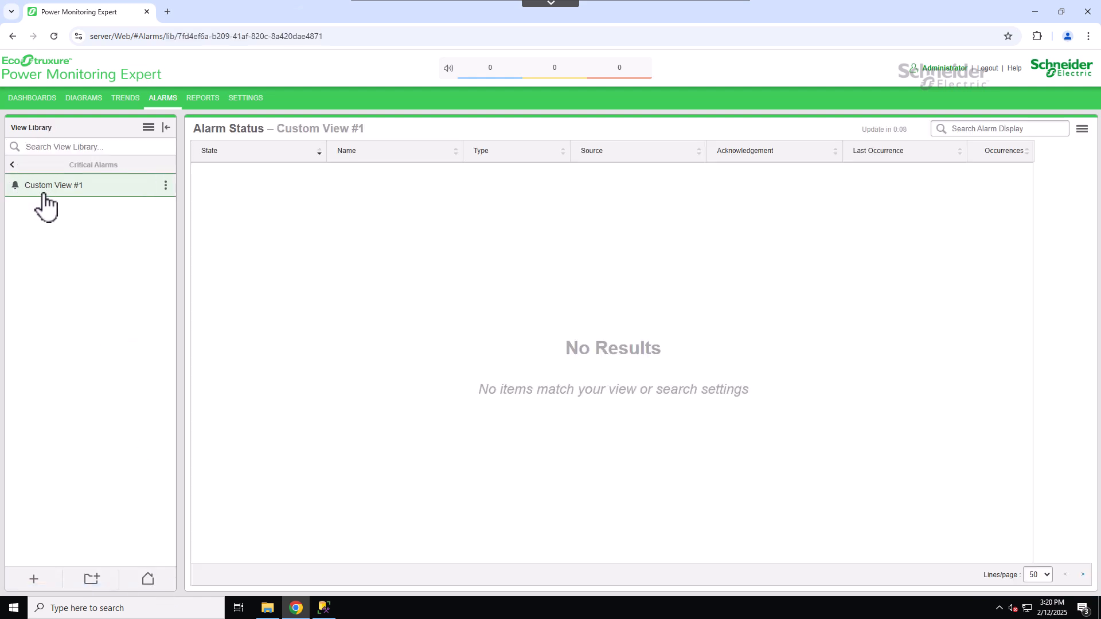
- Disable the Ethernet device CZ.ion9k1 in Device Manager
click(166, 185)
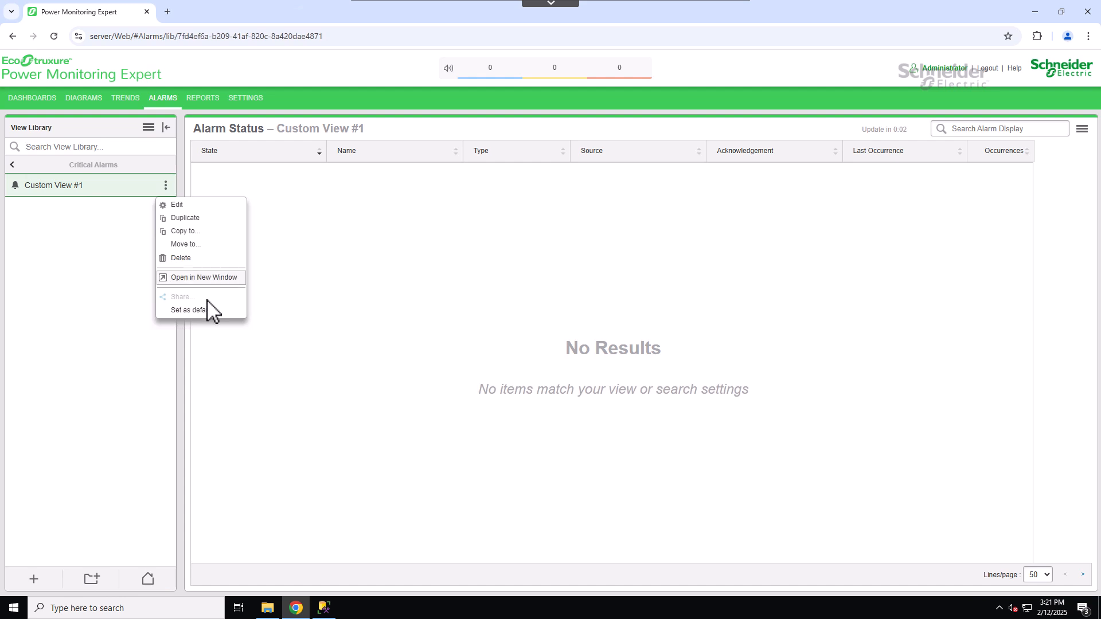
click(129, 218)
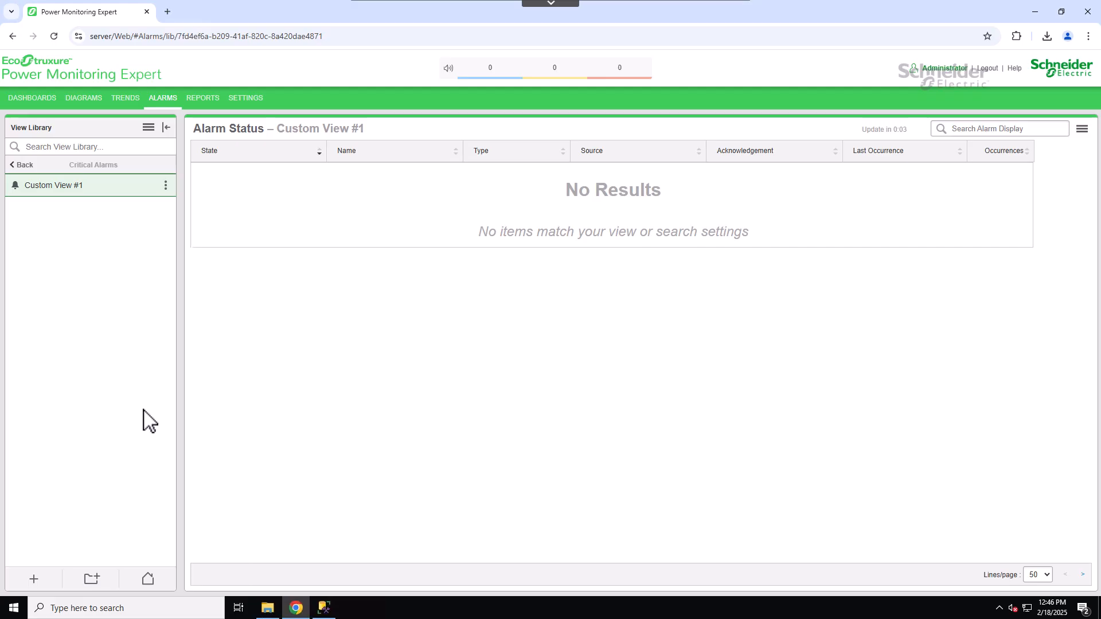
click(257, 98)
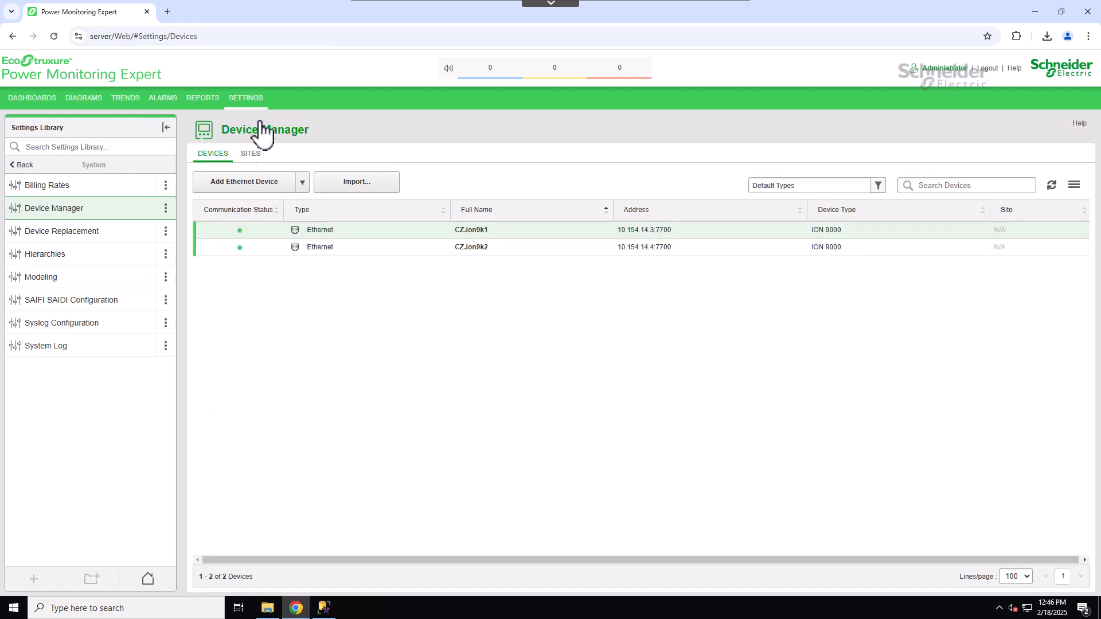
right_click(365, 232)
click(413, 343)
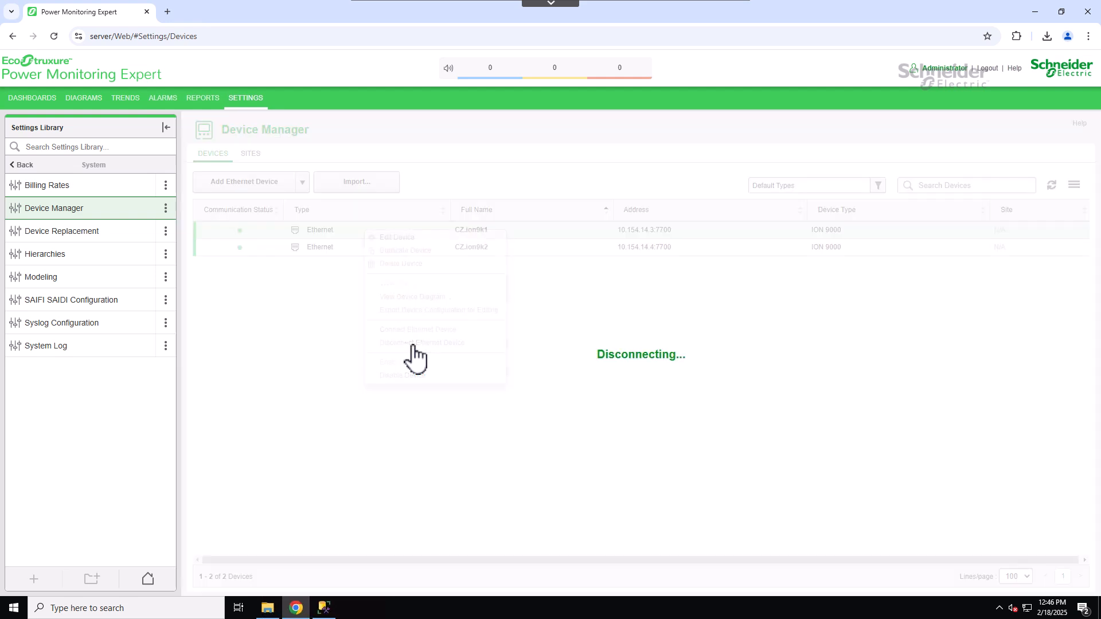
- Return to the Custom View #1 alarm list and open the Communication Status alarm's definition
click(167, 97)
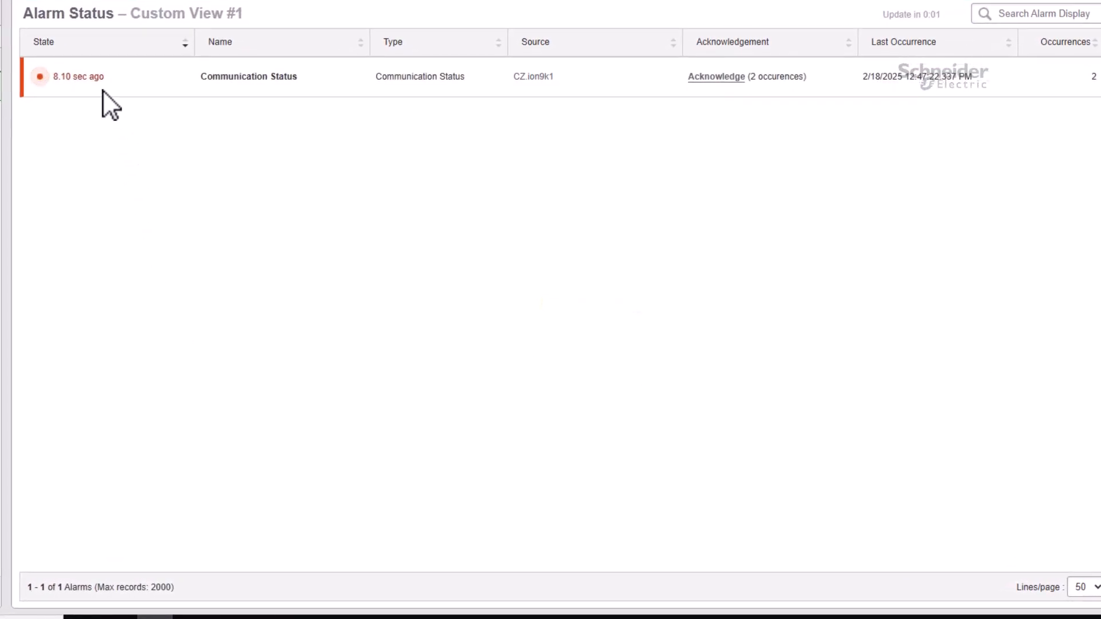
click(125, 72)
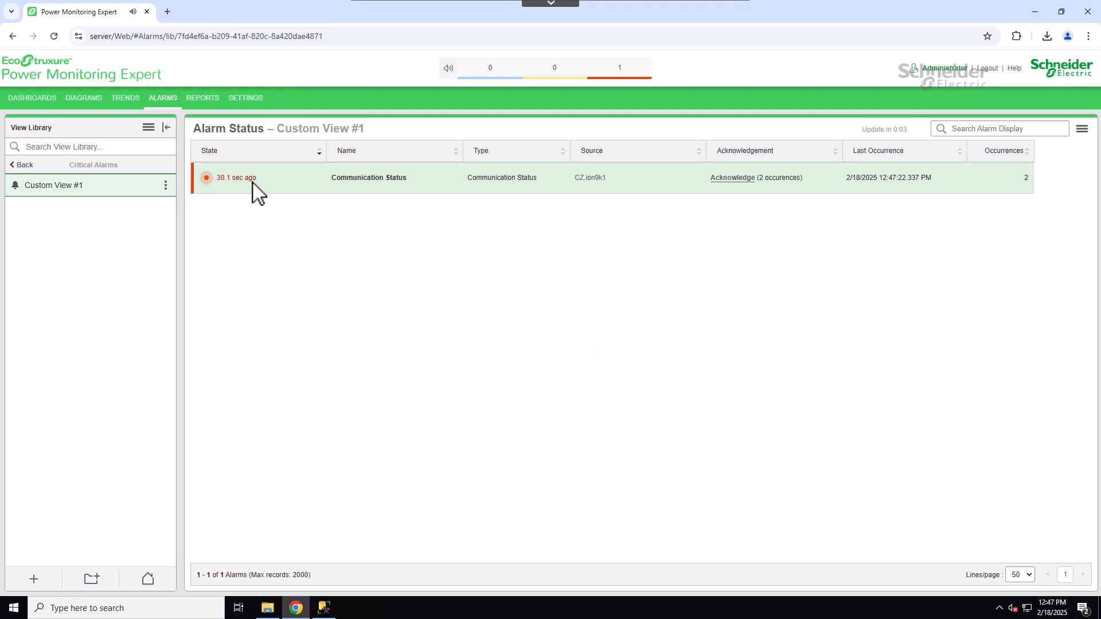
double_click(255, 190)
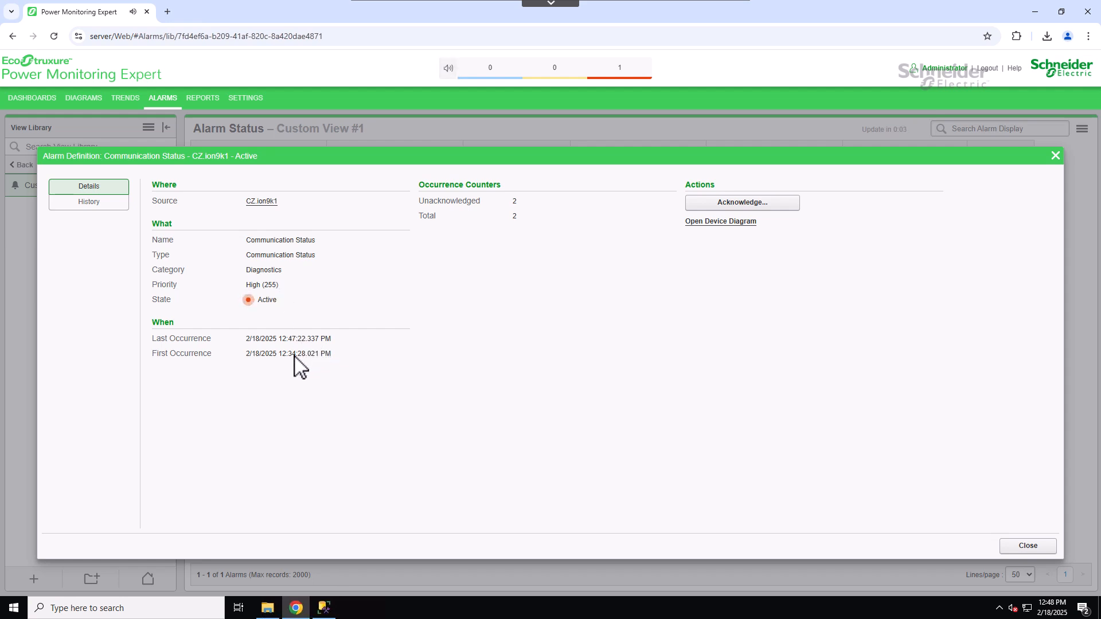
- Open the device diagram for CZ.ion9k1 from the alarm definition and return to the alarms tab
drag(288, 366, 336, 361)
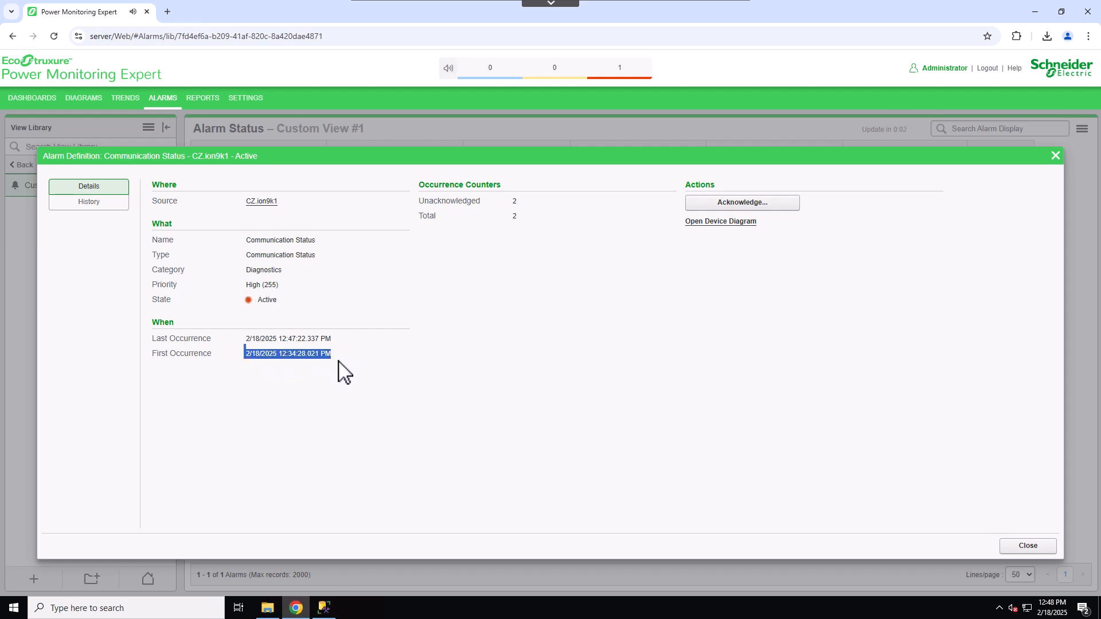
click(344, 370)
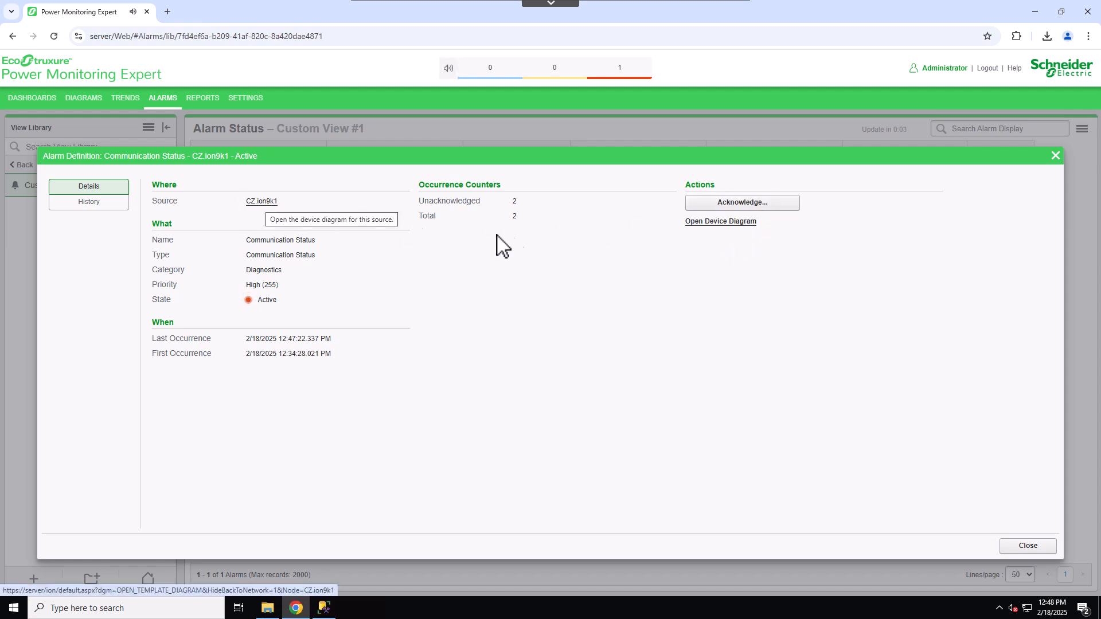
click(693, 223)
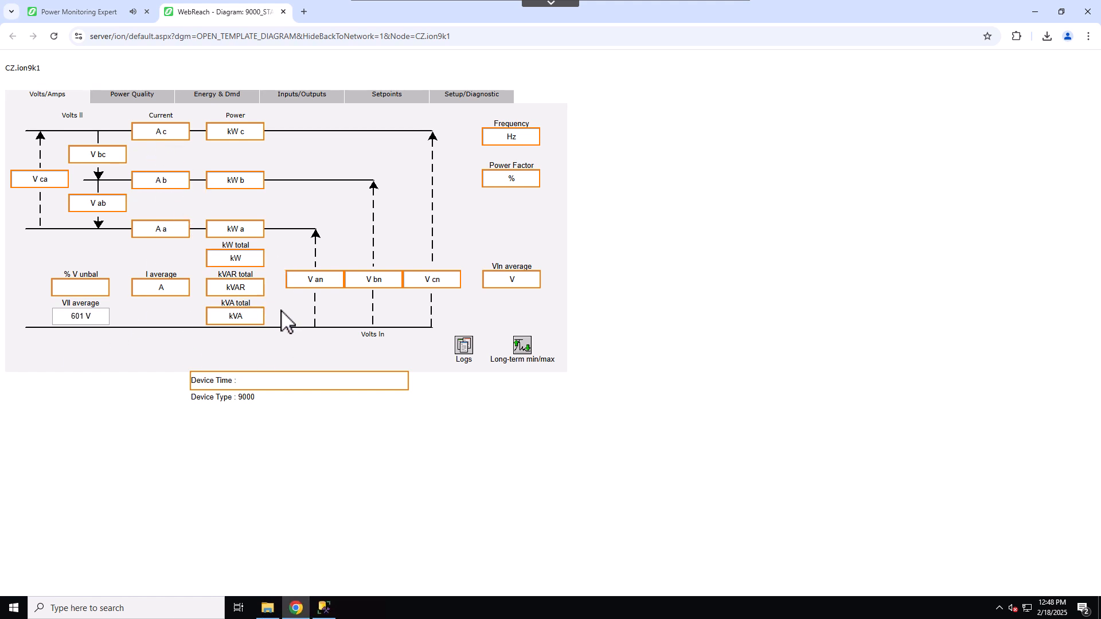
click(113, 17)
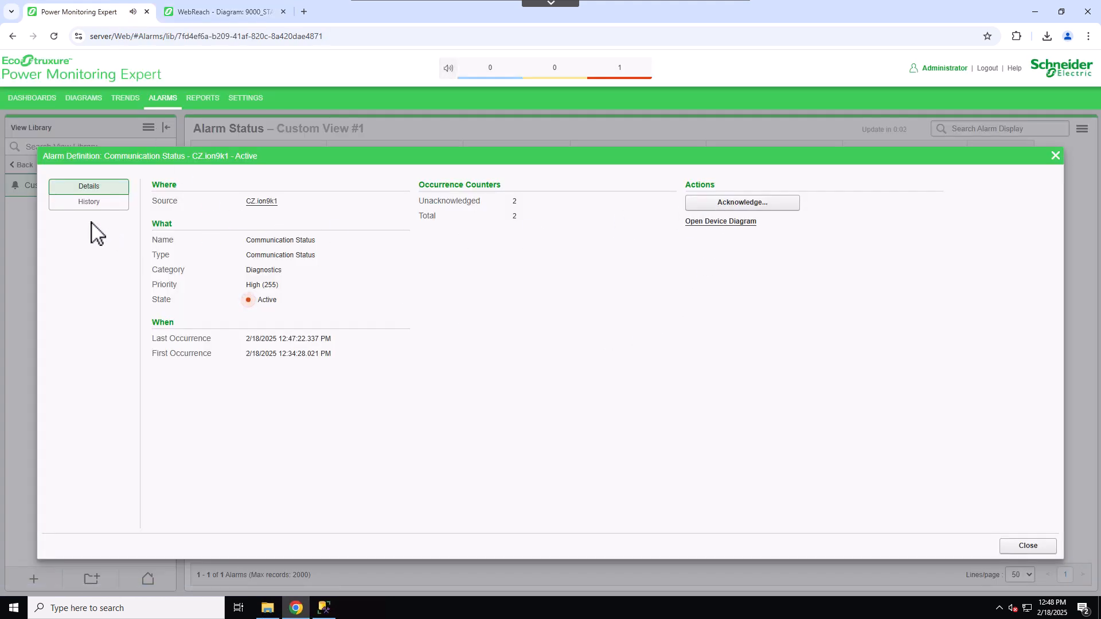
- Open the active occurrence from the alarm's history and inspect its events and details
click(86, 202)
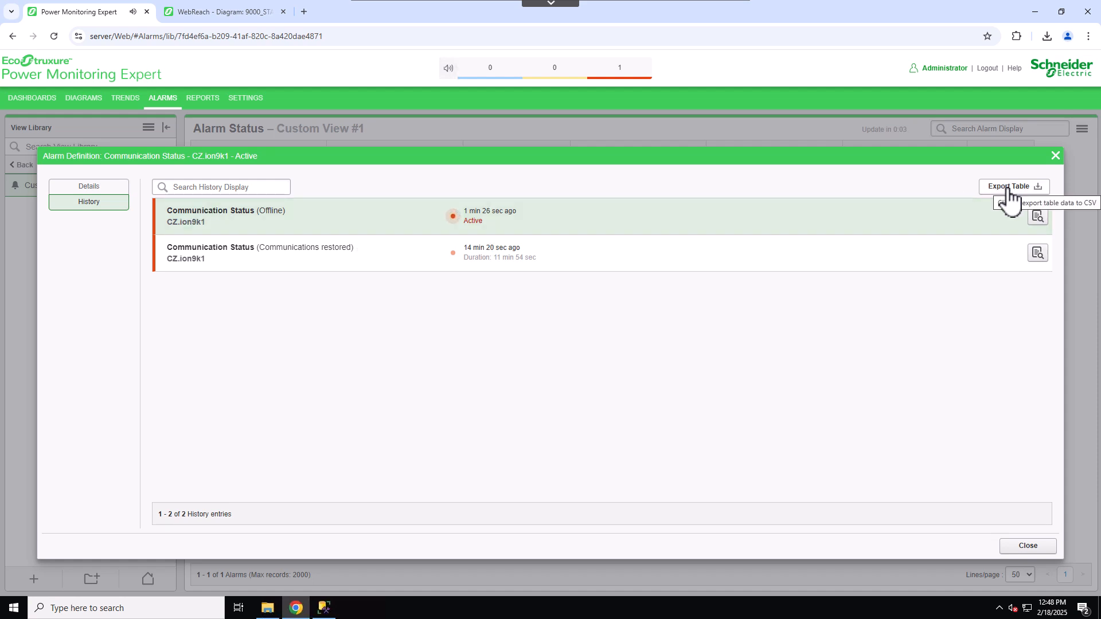
click(1038, 219)
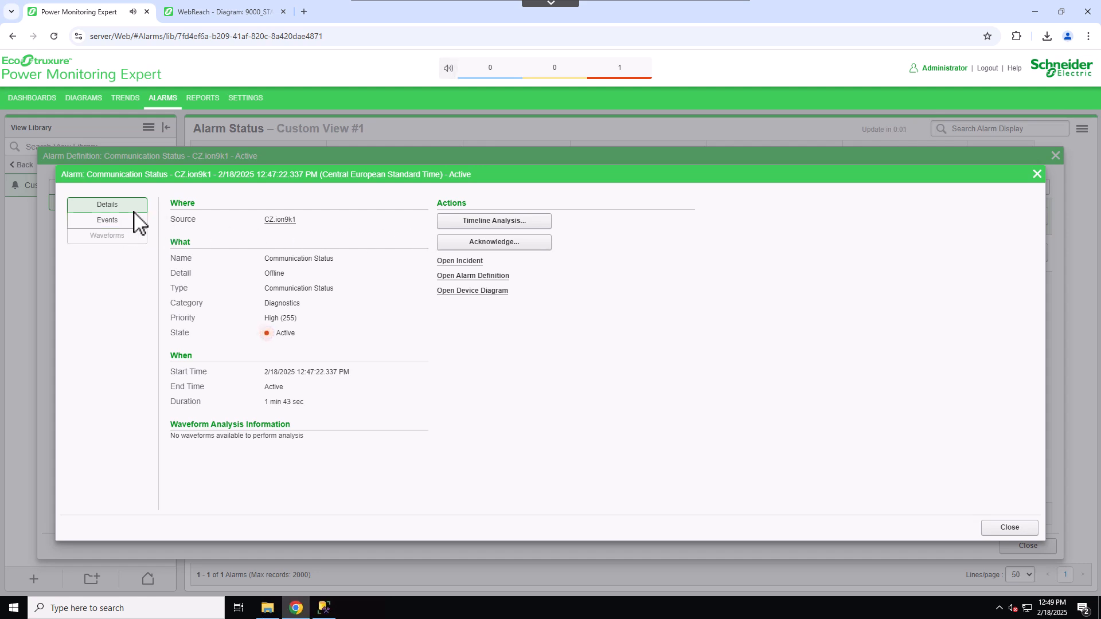
click(109, 223)
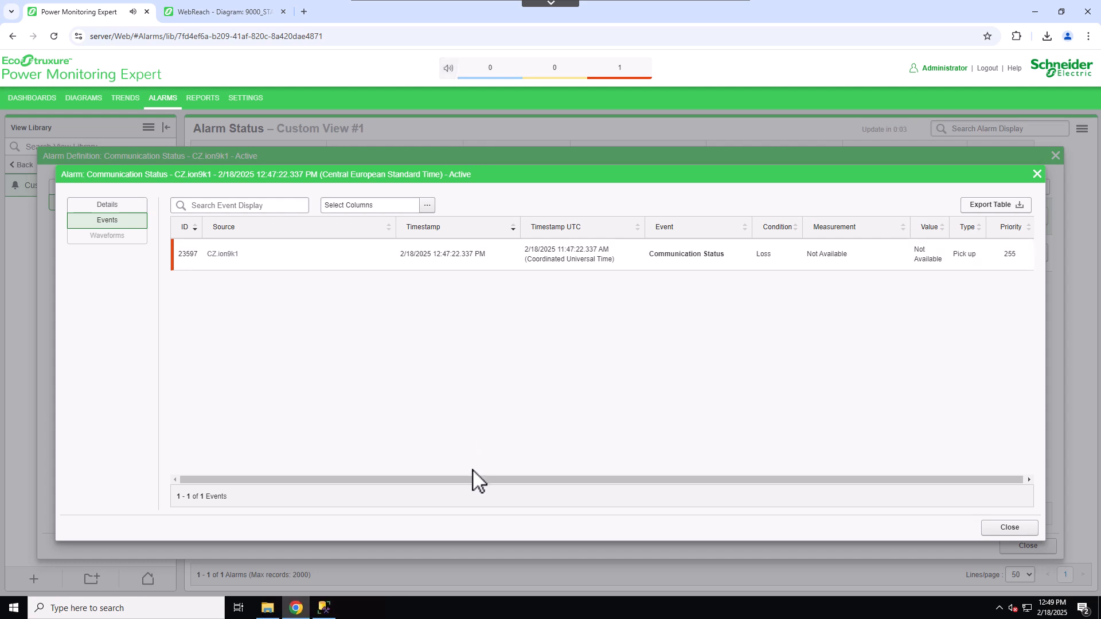
drag(474, 479, 266, 442)
click(125, 206)
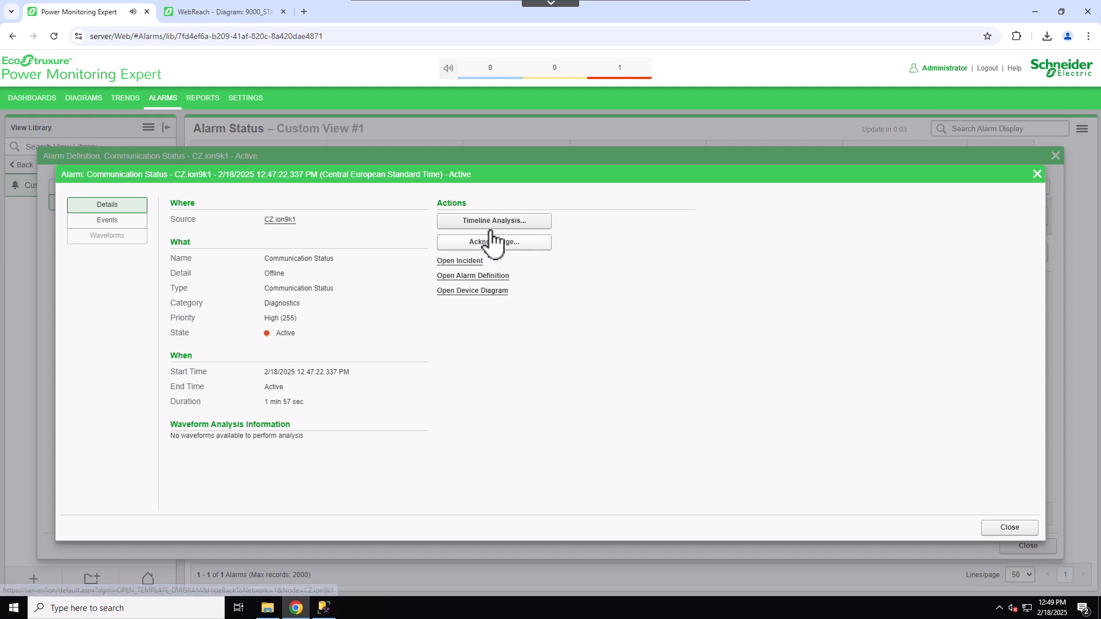
- Open Timeline Analysis for the alarm occurrence, examine the timeline, and cancel out of it
click(529, 221)
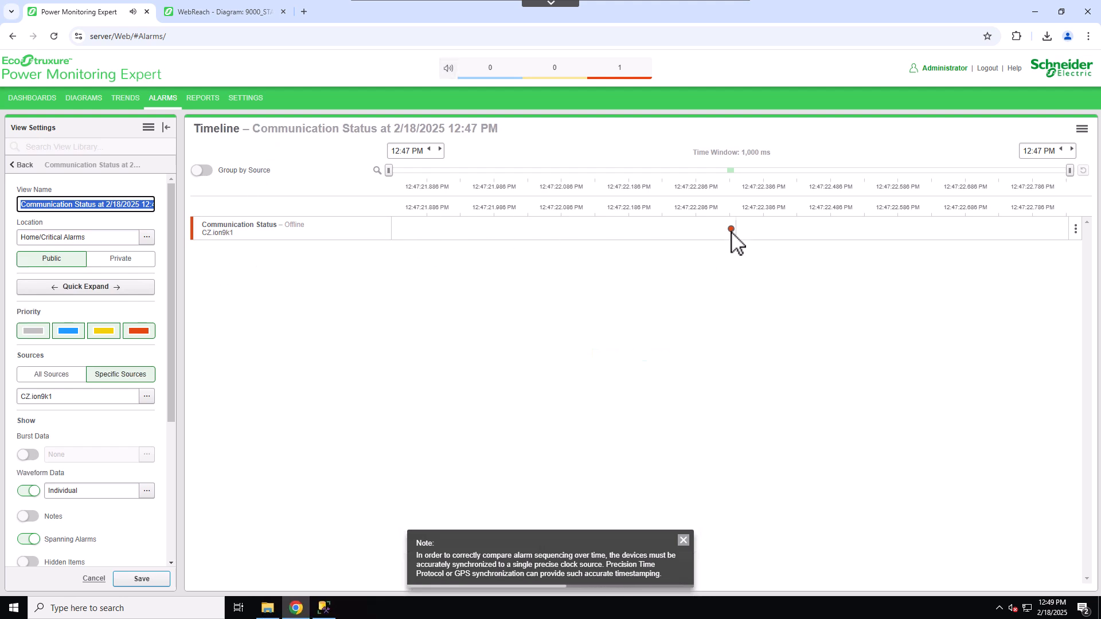
mouse_move(731, 231)
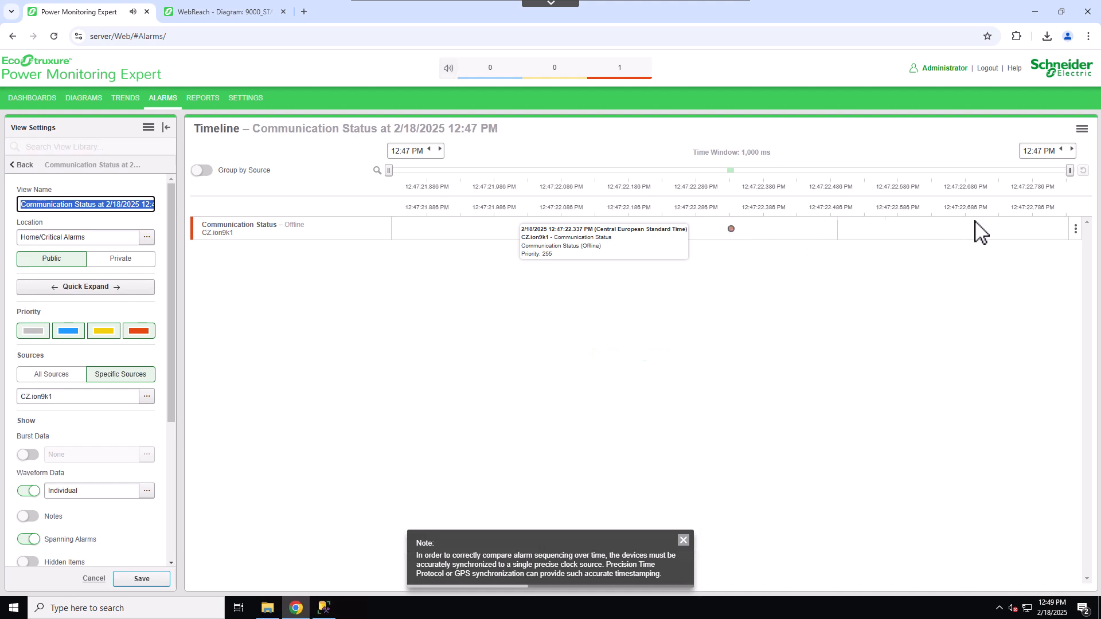
click(1077, 231)
click(1075, 231)
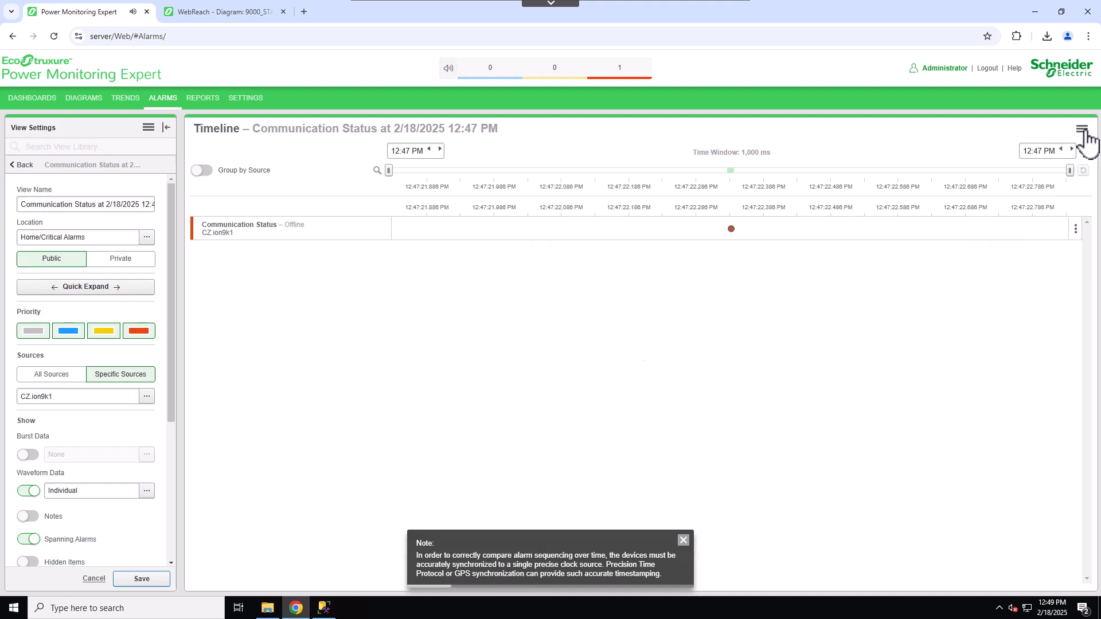
click(1082, 130)
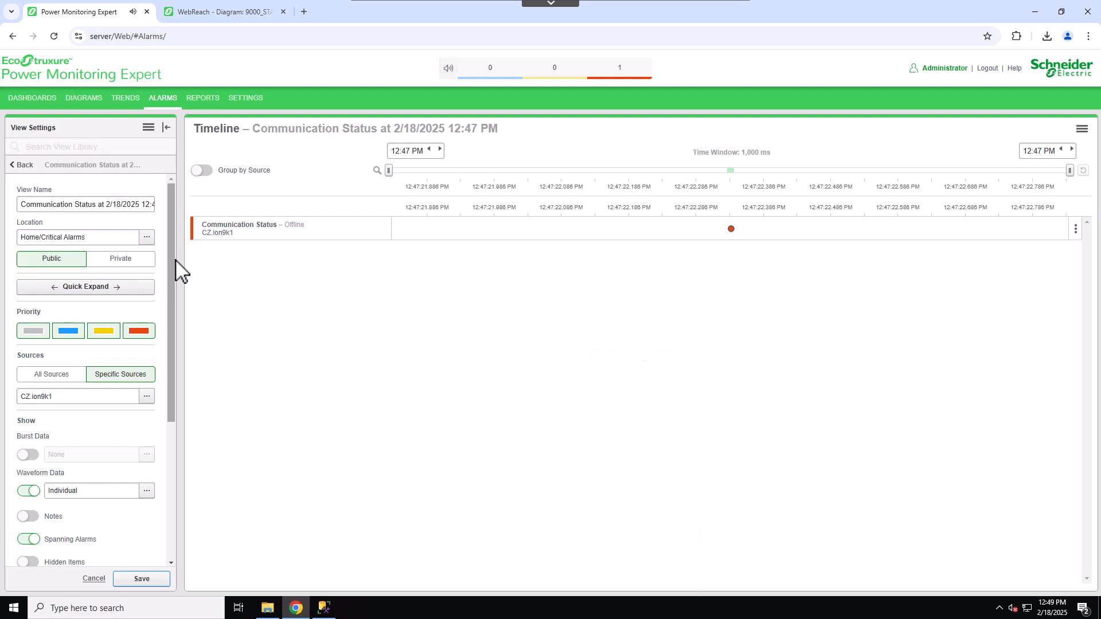
drag(172, 285, 139, 189)
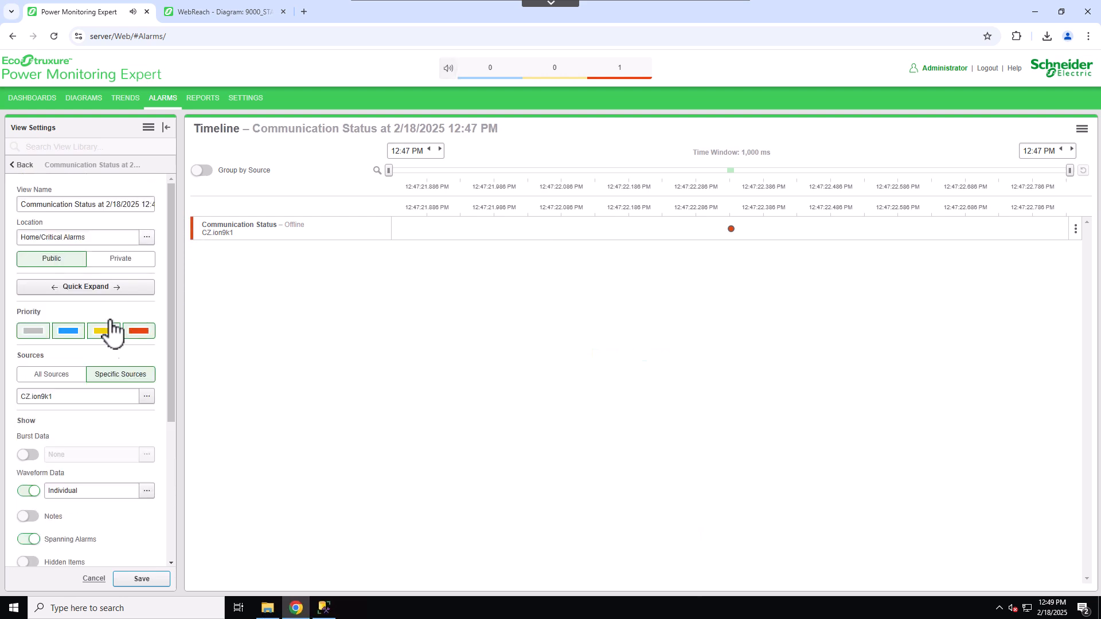
click(91, 579)
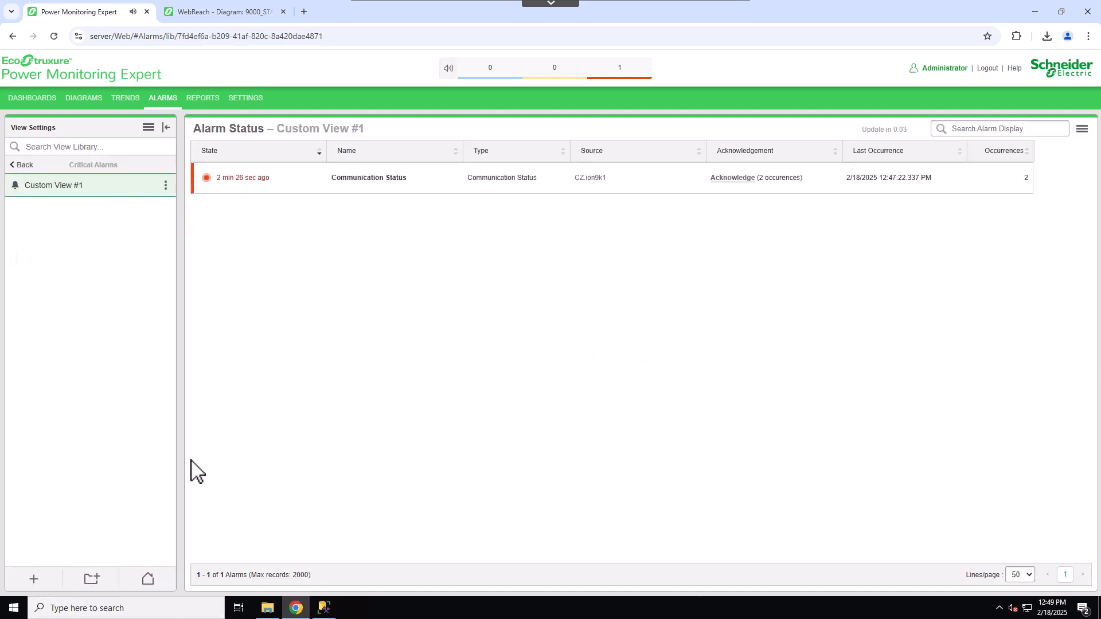
- Reopen the Communication Status alarm definition and view its history
click(465, 179)
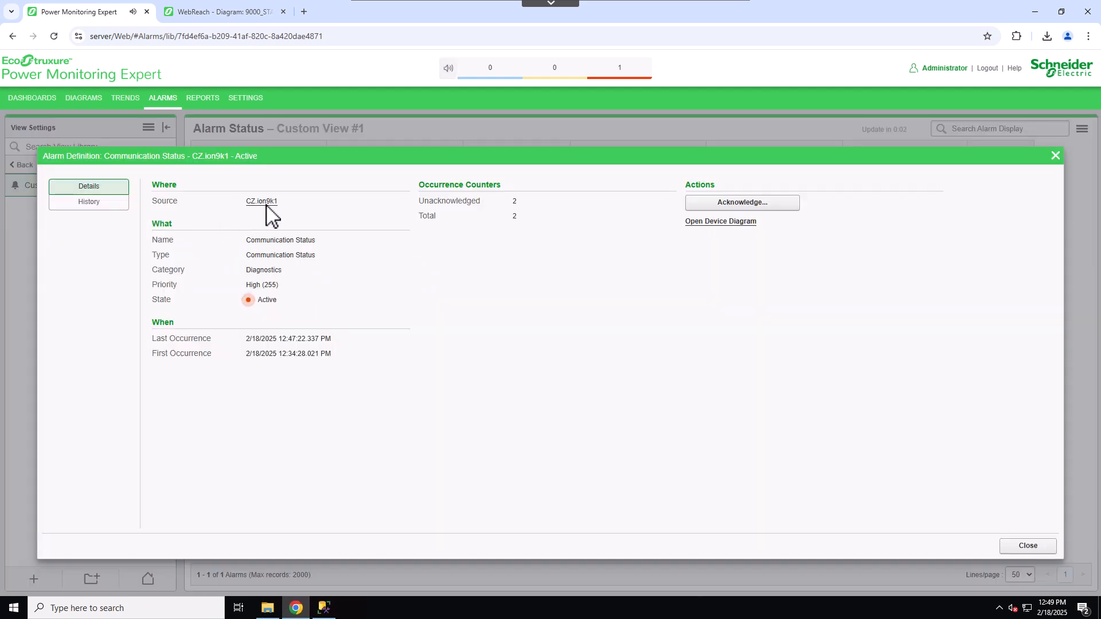
click(98, 203)
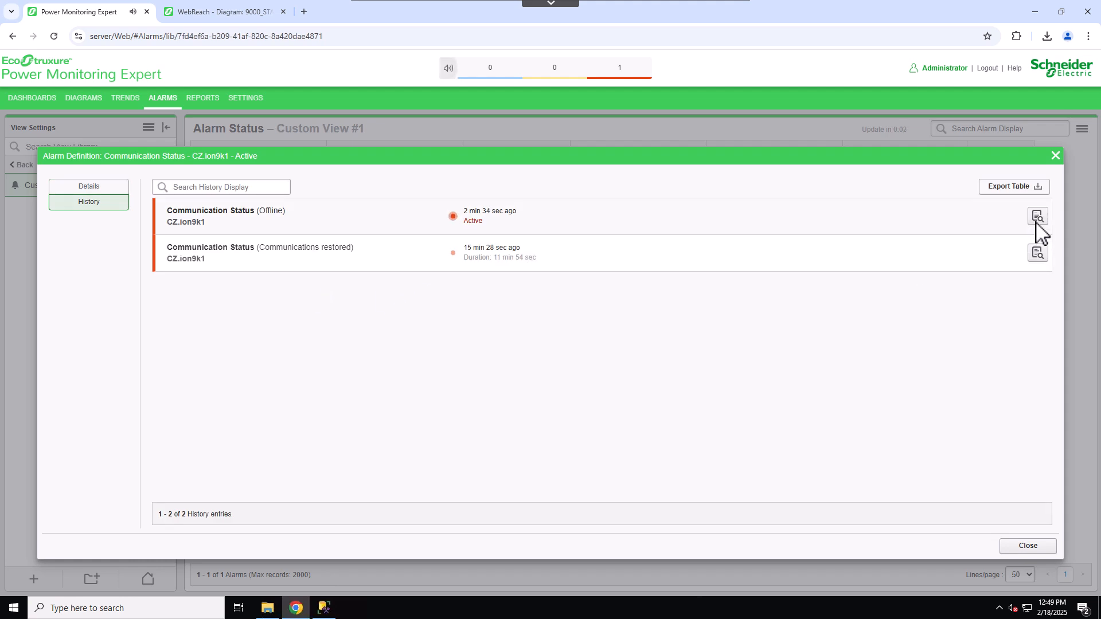
- Open the incident for the active Communication Status occurrence, review its alarms and events, and close all the dialogs
click(1037, 217)
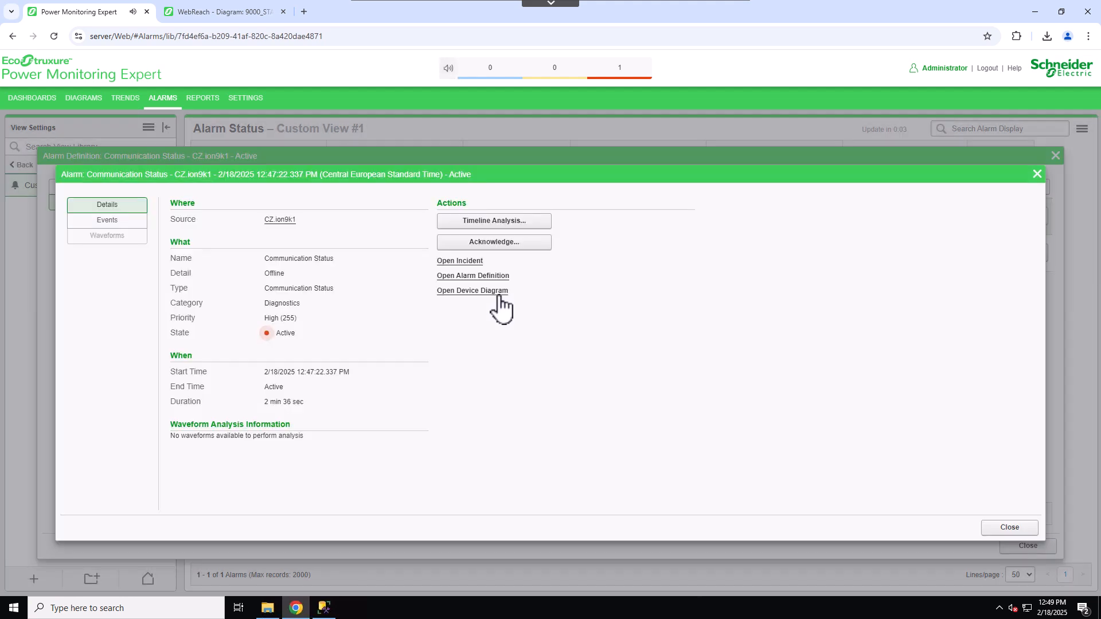
click(457, 262)
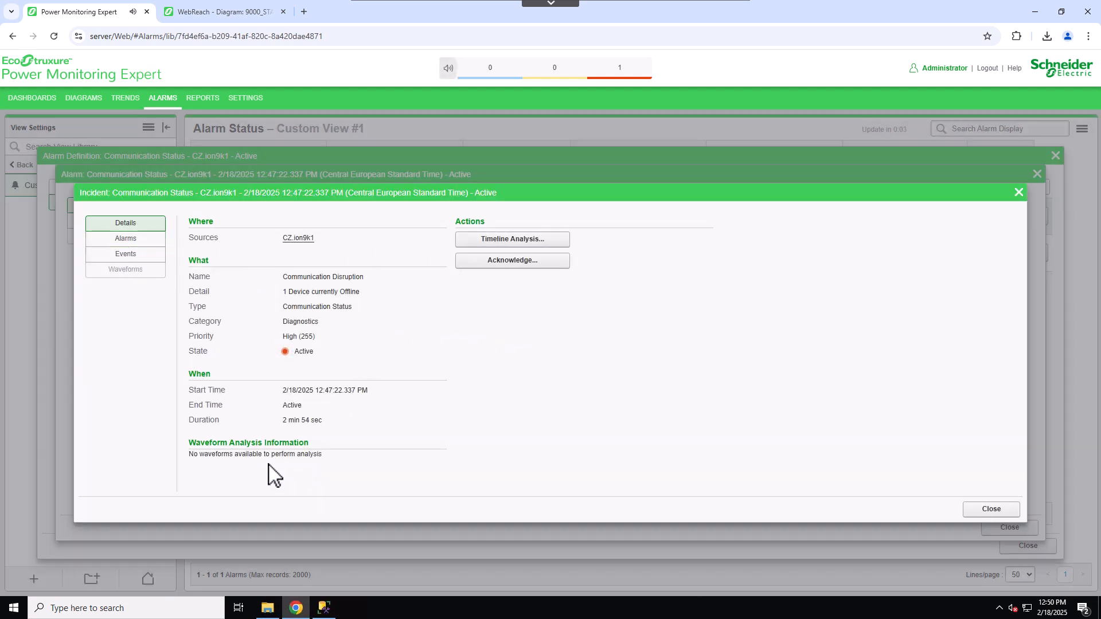
click(130, 241)
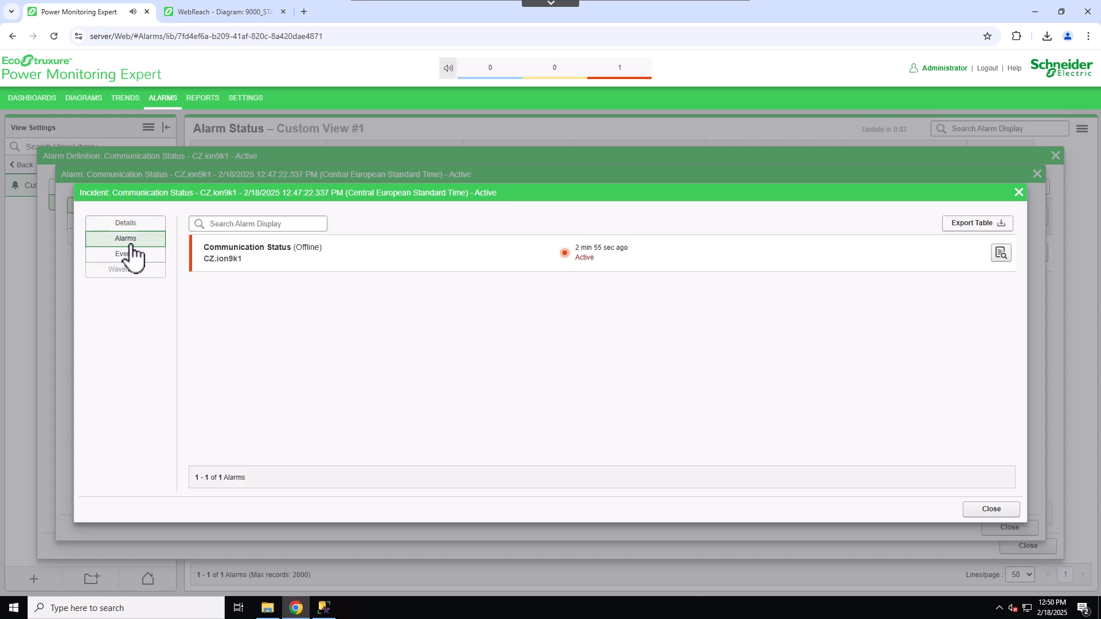
click(128, 256)
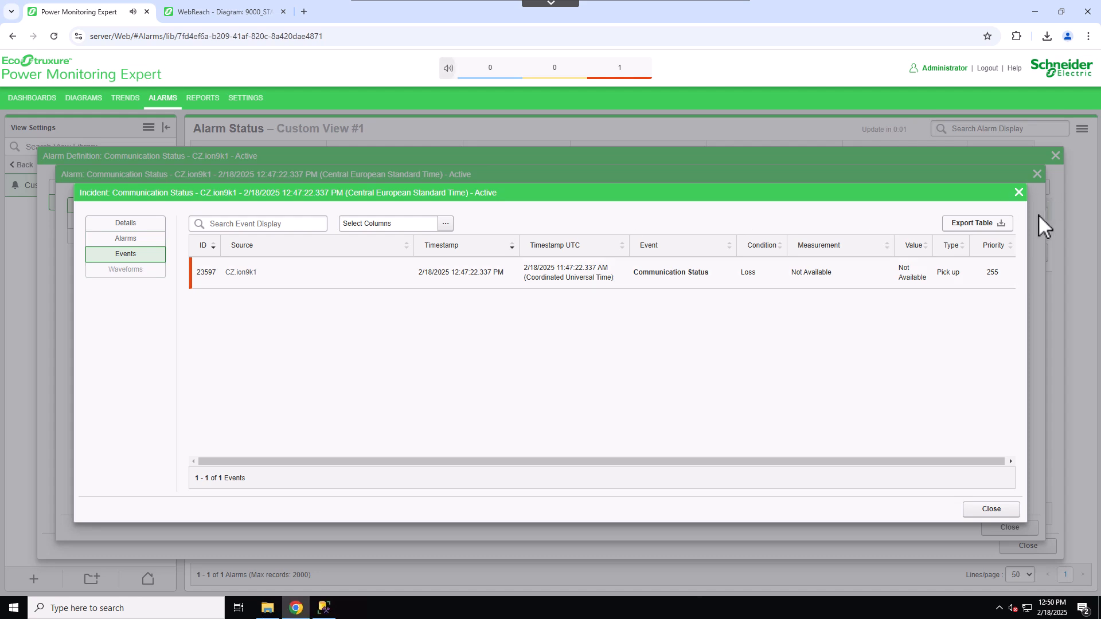
click(1019, 194)
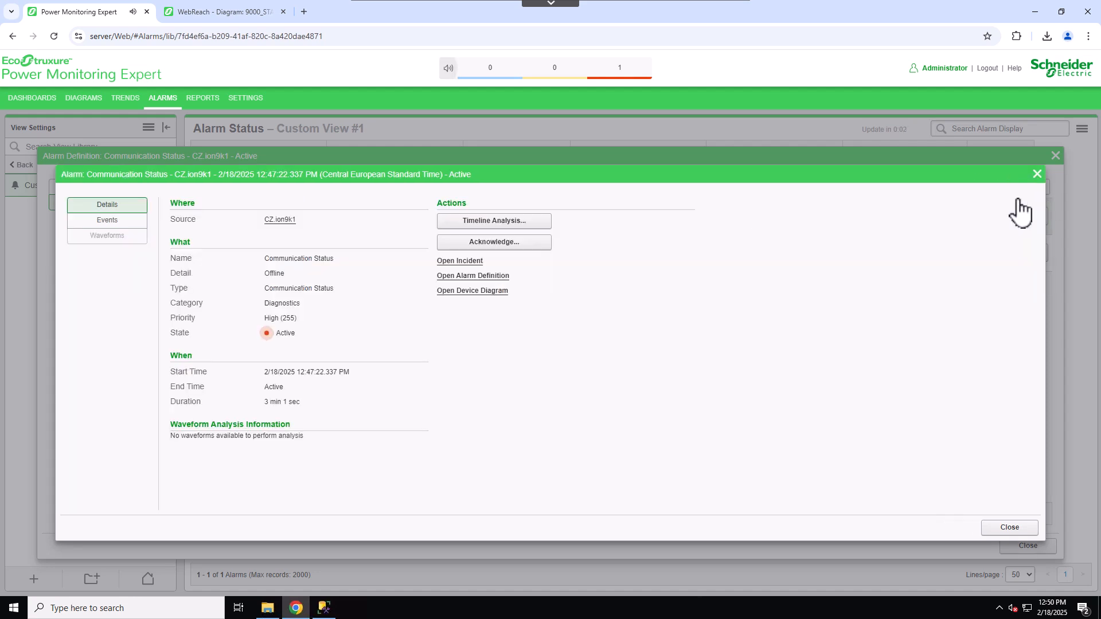
click(1037, 174)
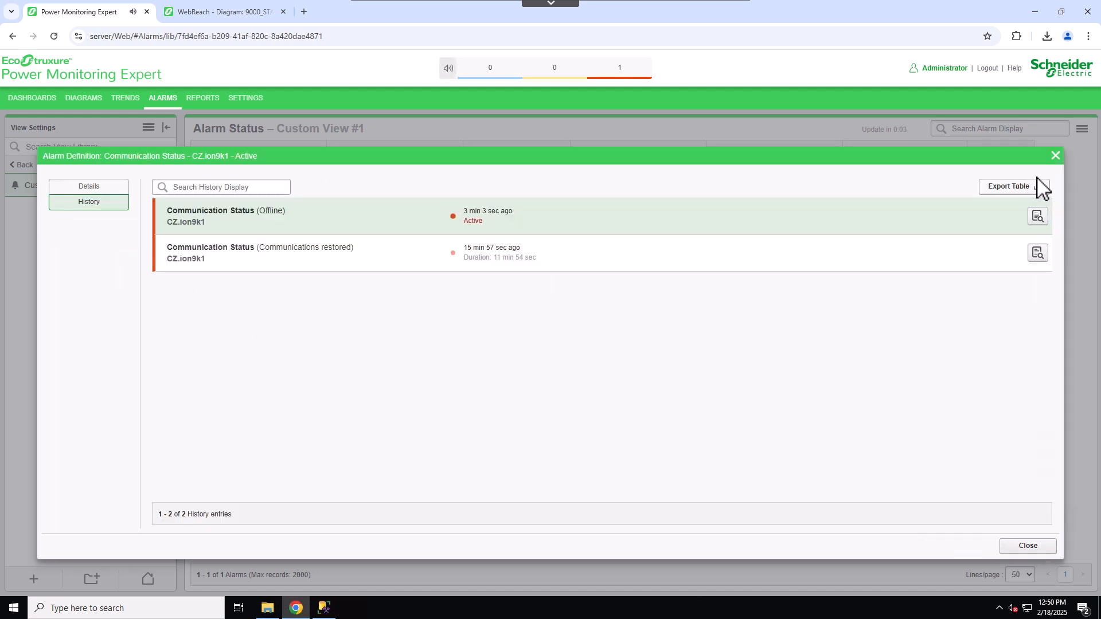
click(1056, 156)
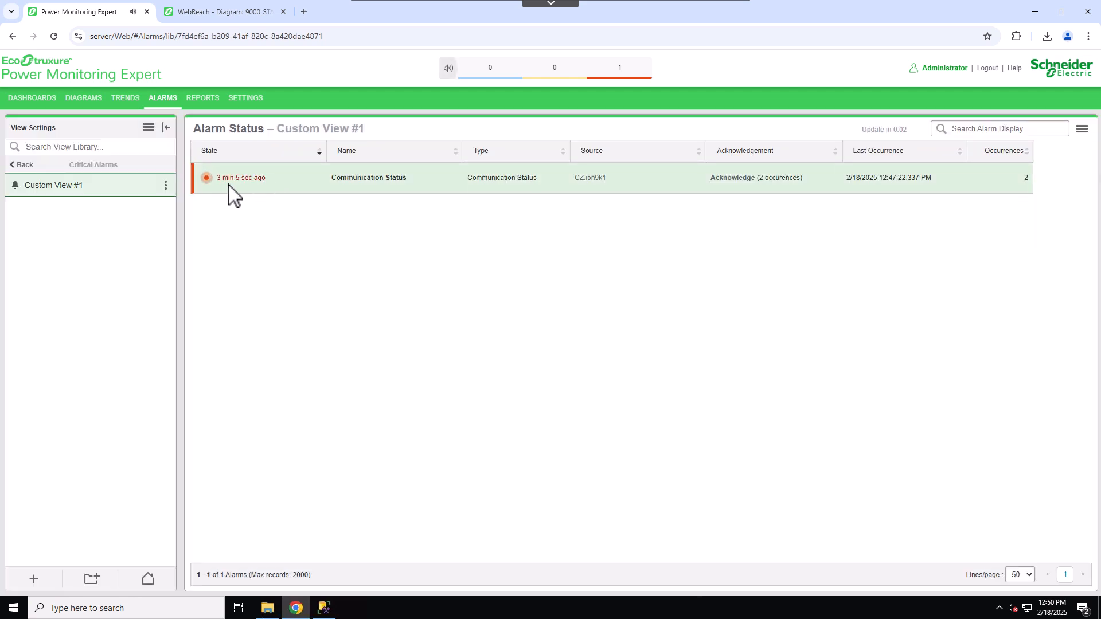
- Open Custom View #1 in a new browser window and close that tab again
click(1083, 131)
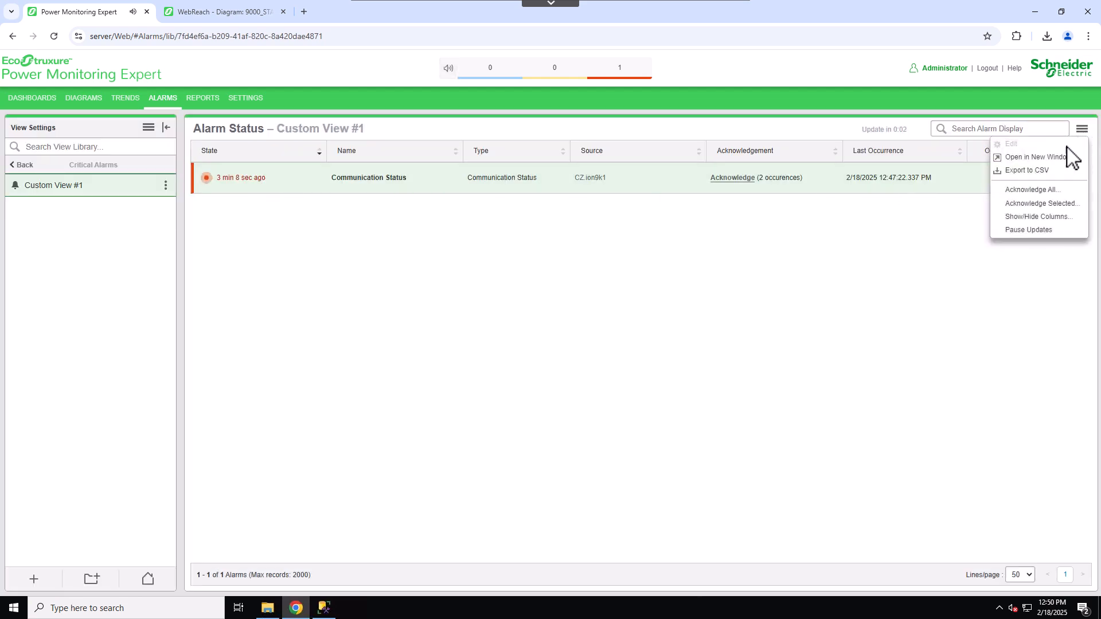
click(1036, 161)
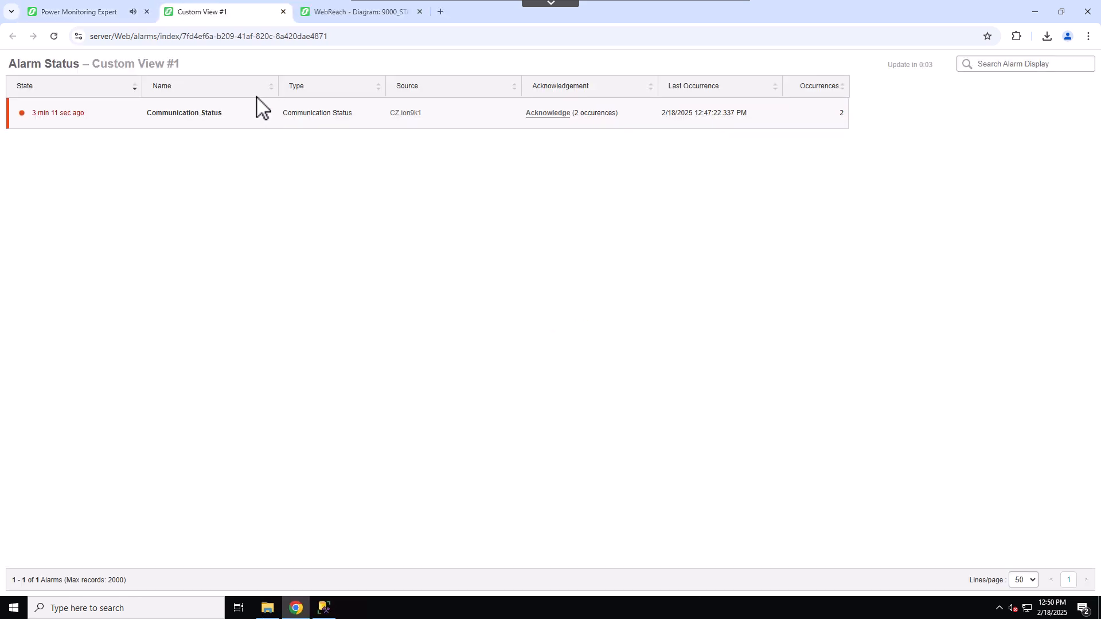
click(283, 12)
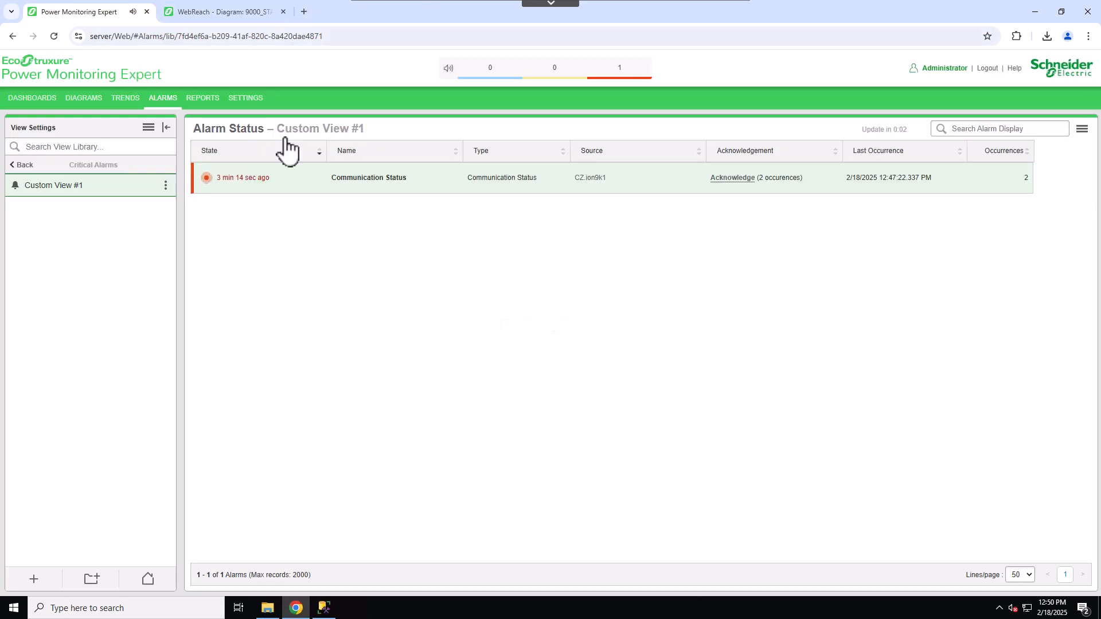
- Export Custom View #1 to CSV and open the downloaded file
click(1083, 129)
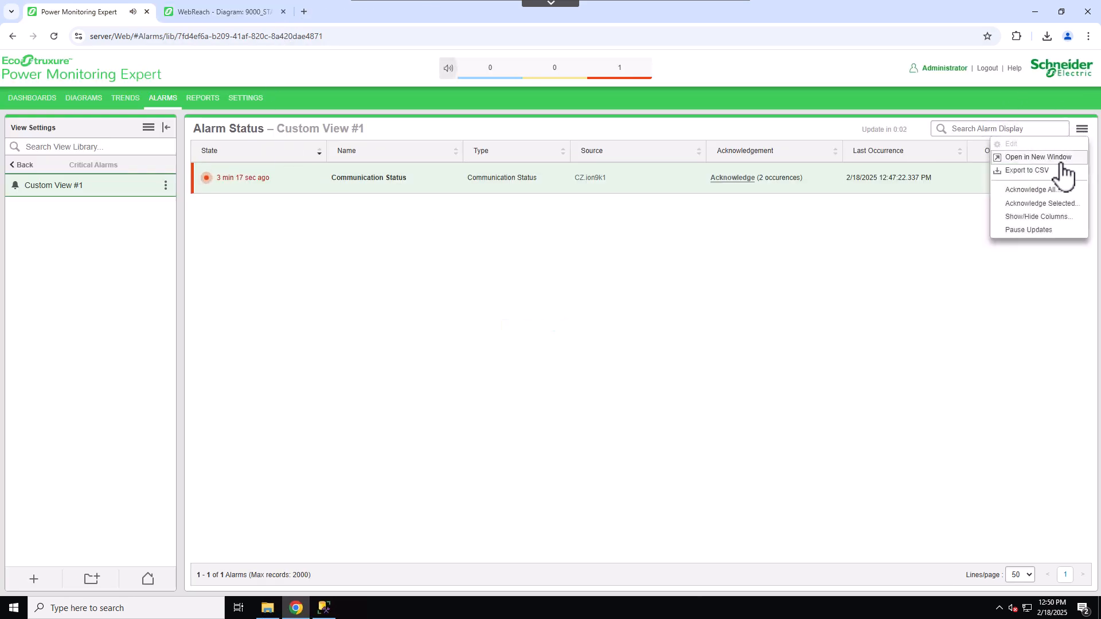
click(1061, 171)
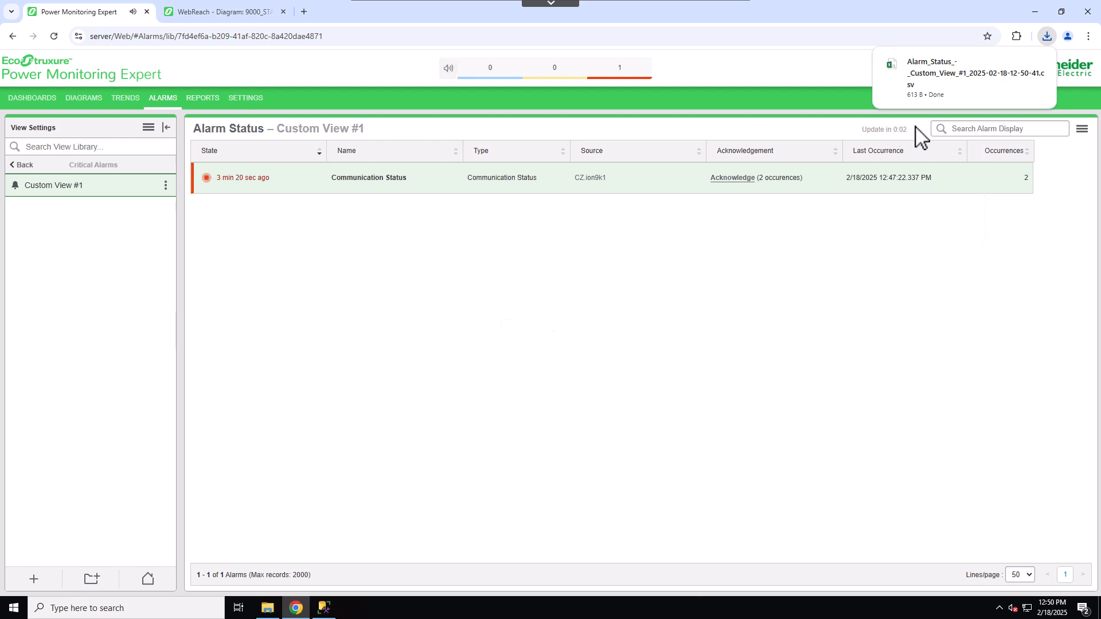
click(966, 89)
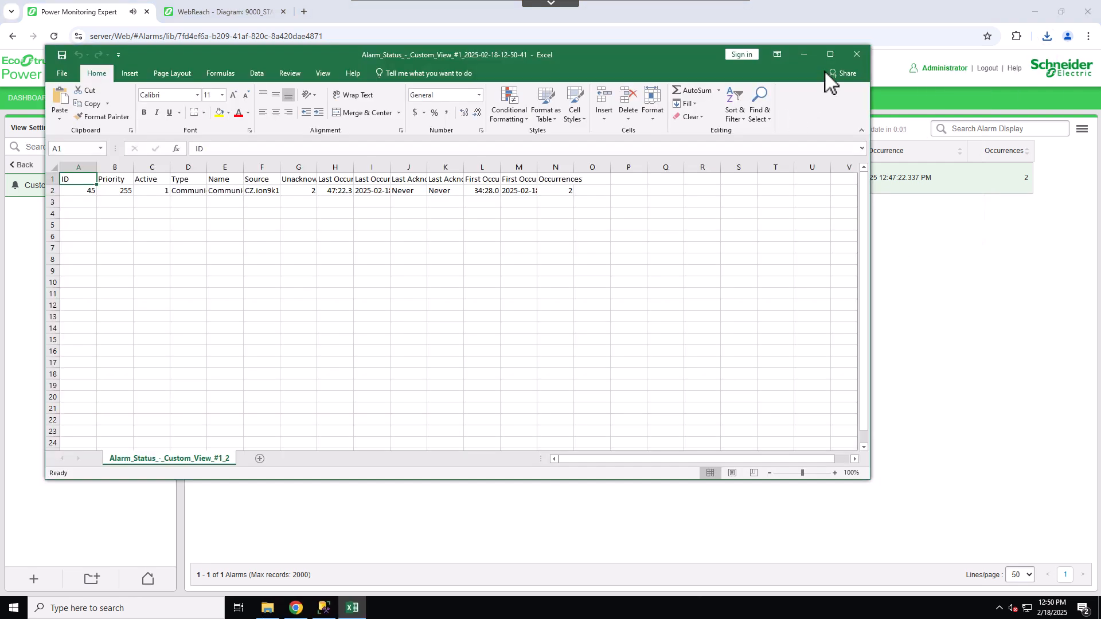
- Auto-fit the spreadsheet's column widths to their contents and reposition the Excel window
double_click(207, 167)
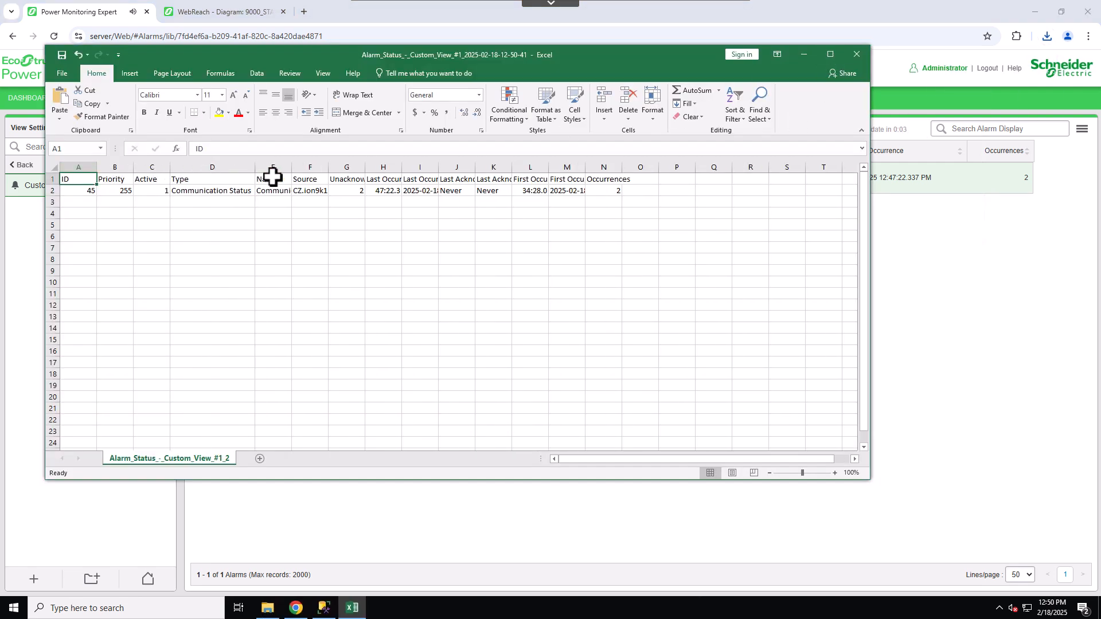
double_click(292, 167)
double_click(412, 167)
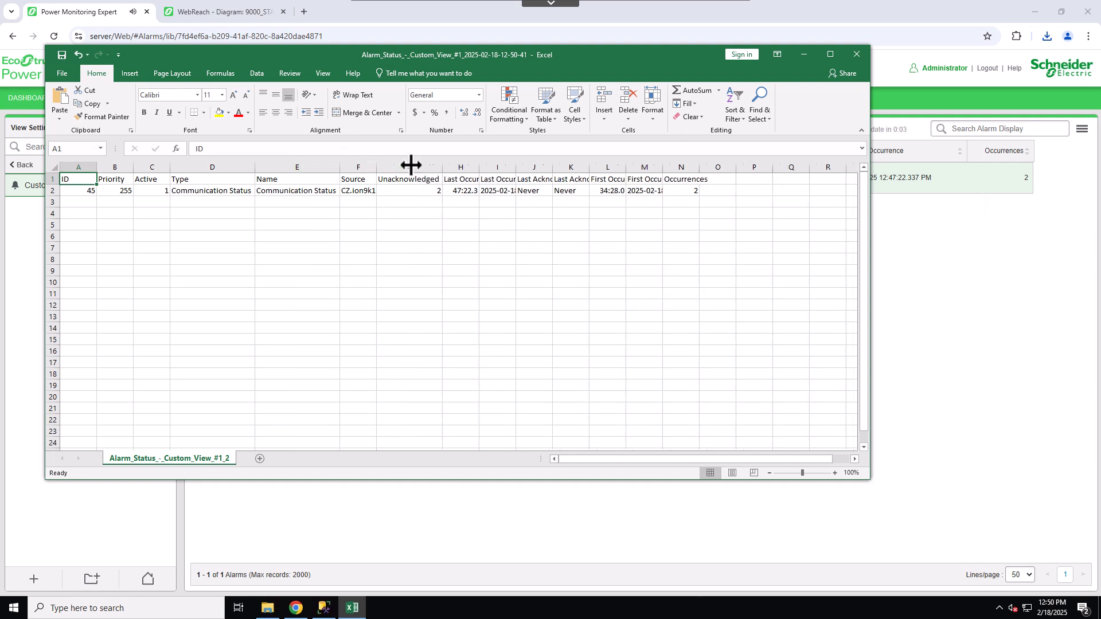
double_click(479, 167)
drag(696, 167, 519, 167)
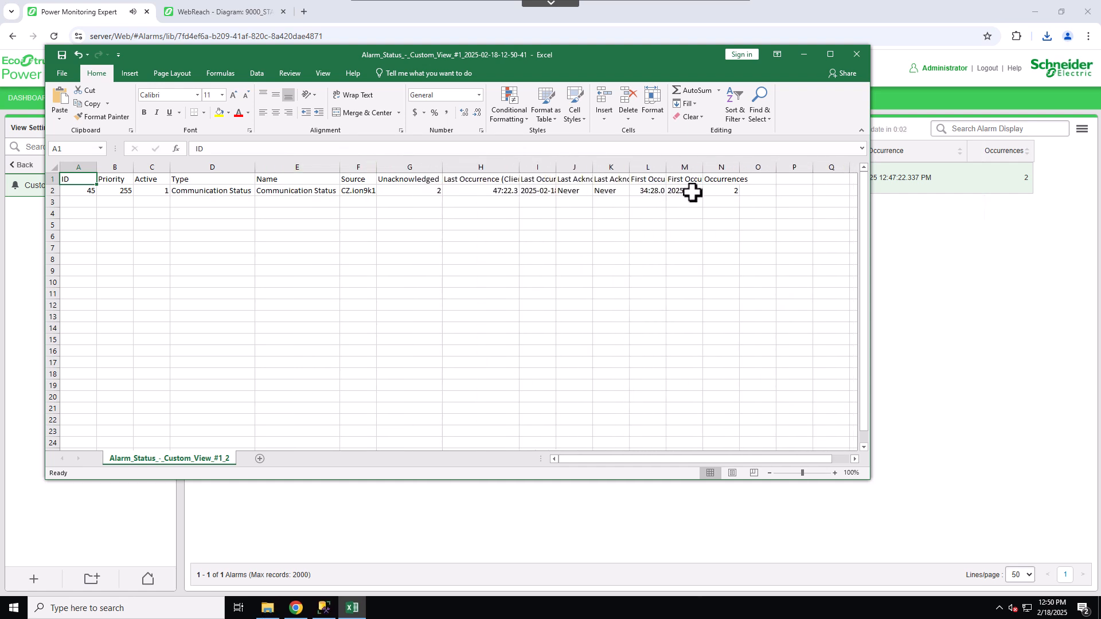
drag(231, 55, 376, 257)
drag(223, 380, 298, 386)
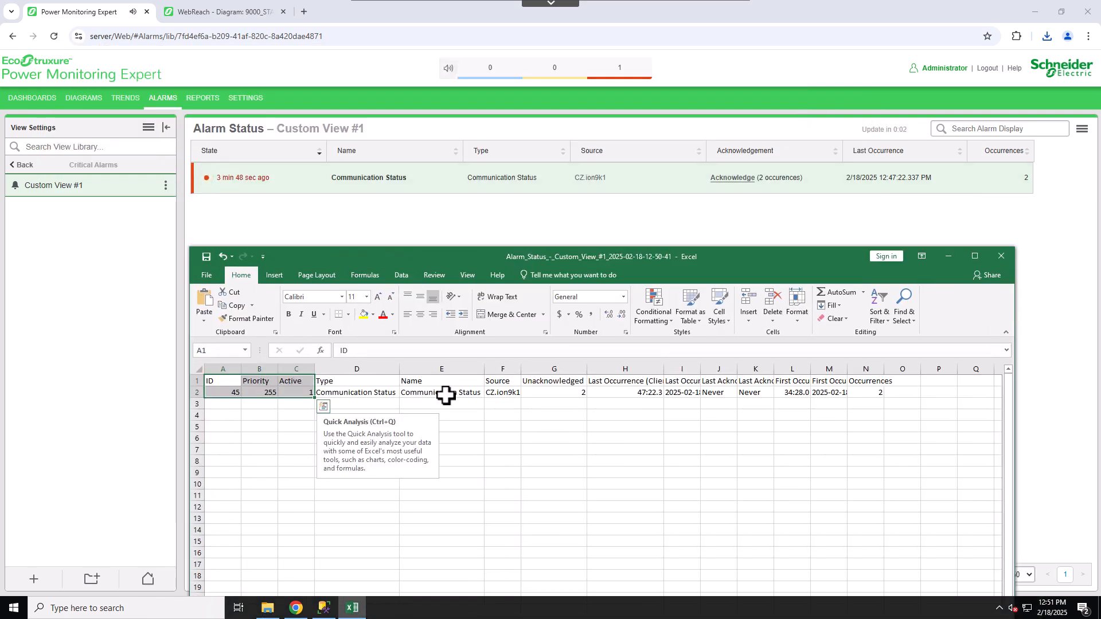
- Open the view's Show/Hide Columns dialog to review the visible columns, and cancel it
click(1082, 130)
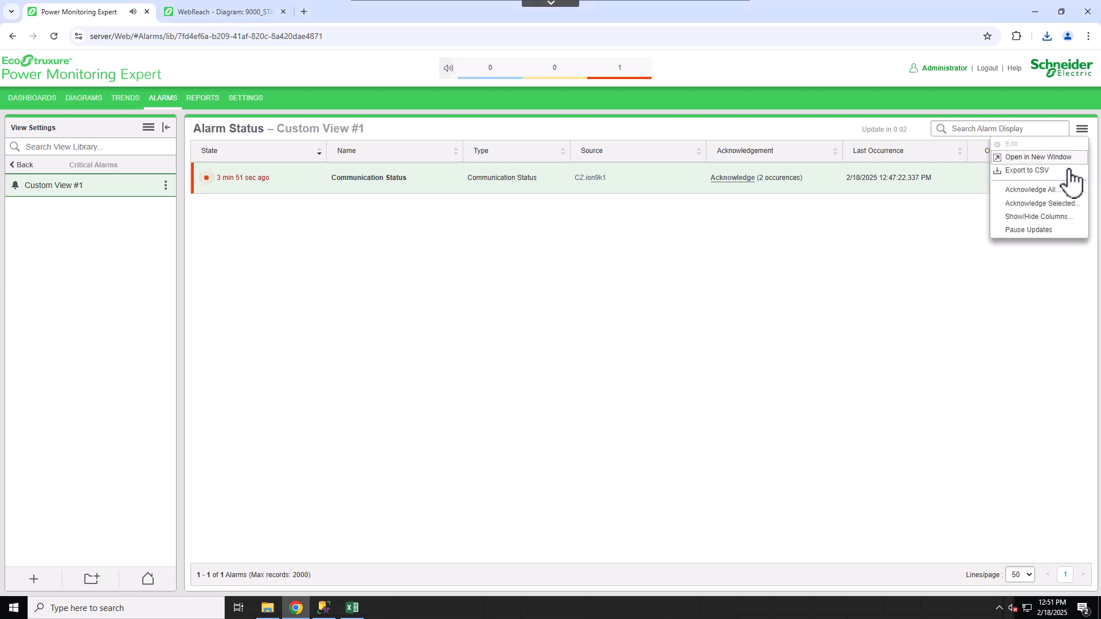
click(1039, 218)
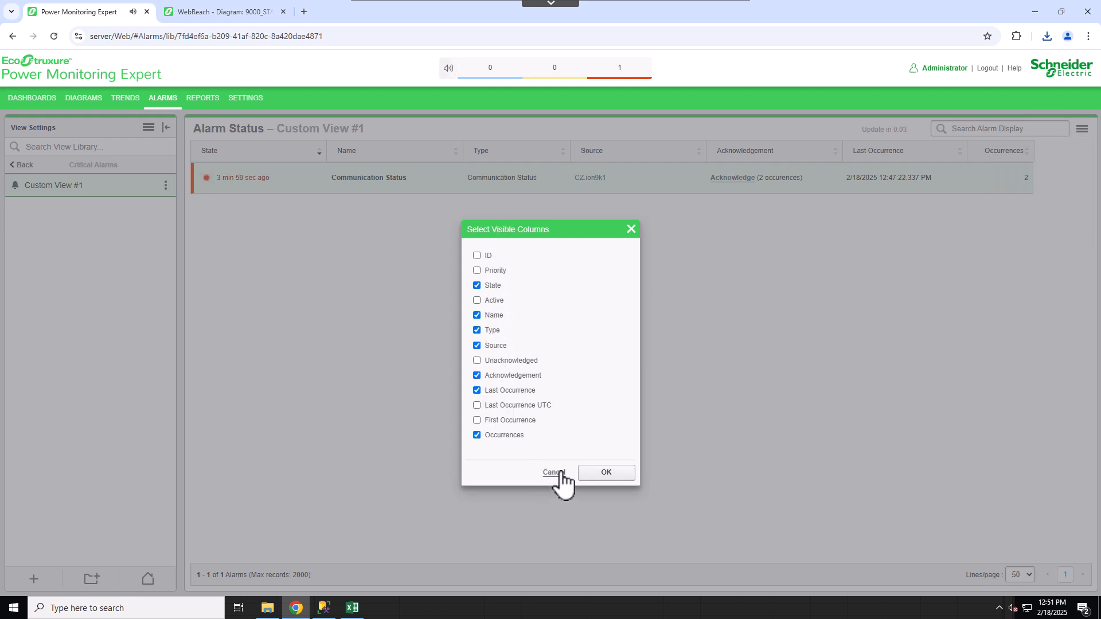
click(1011, 178)
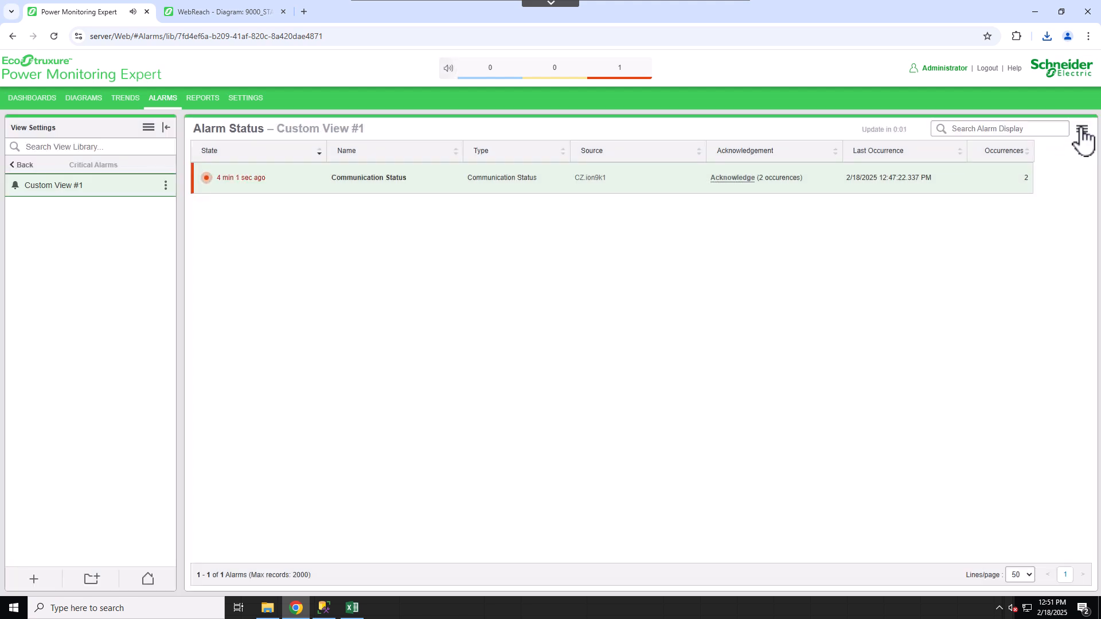
click(1082, 128)
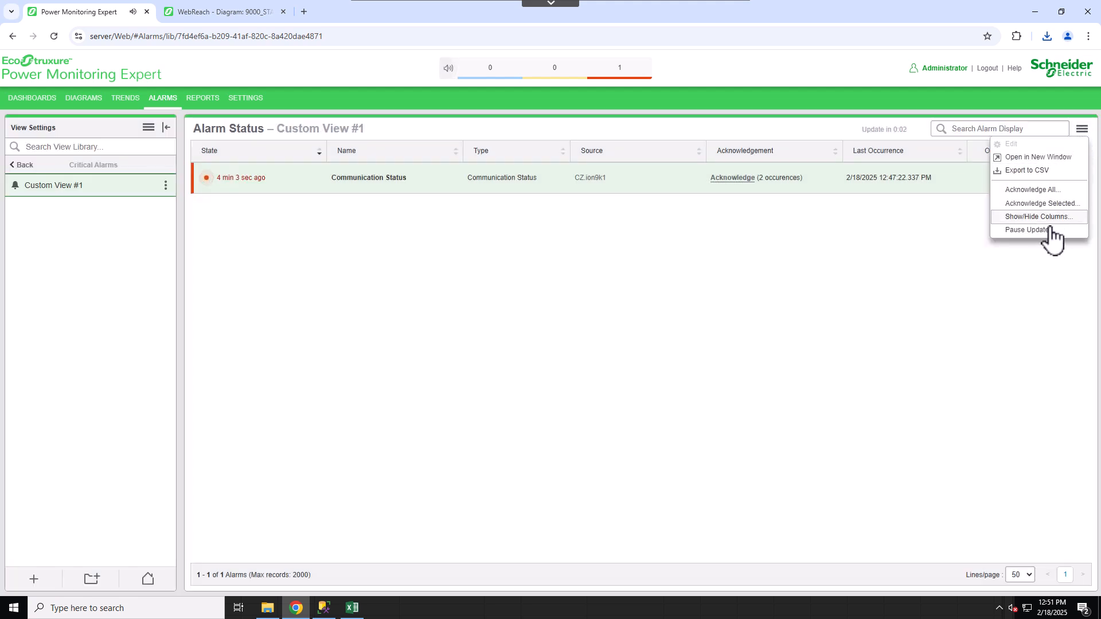
click(991, 286)
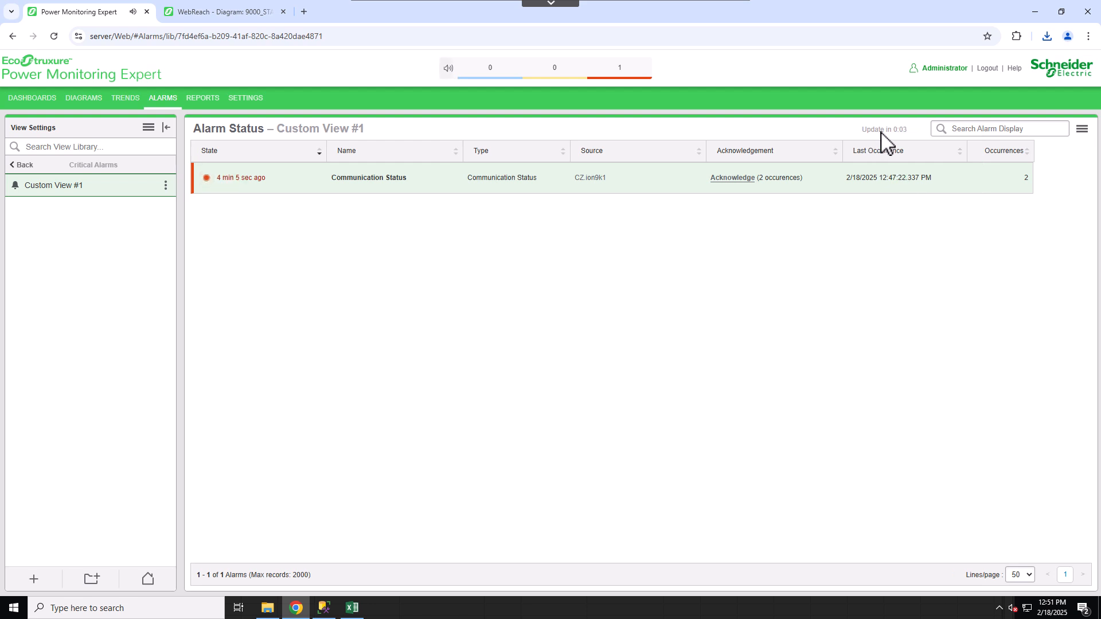
- Acknowledge the Communication Status alarm with the comment "Comm Loss . Controller 1. OK Maintenance at the Substation"
click(737, 180)
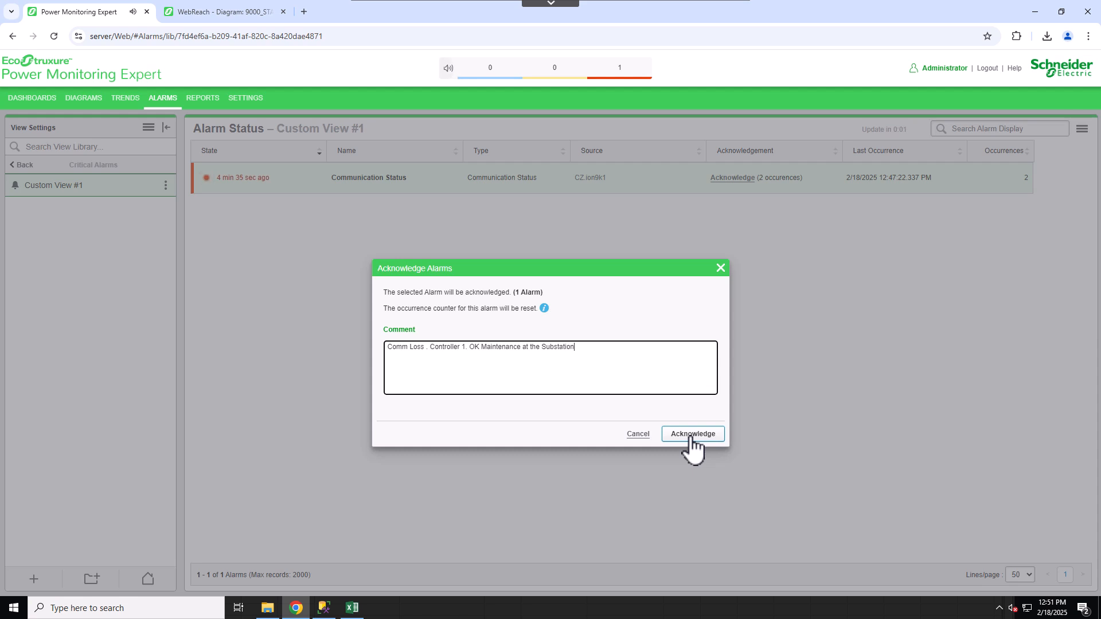
click(692, 436)
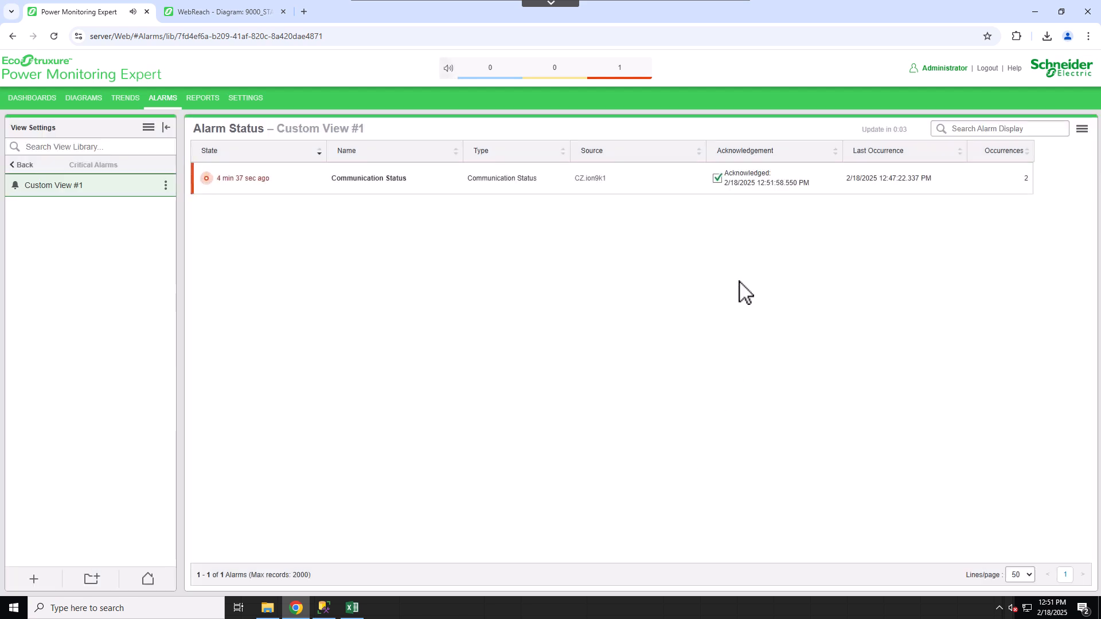